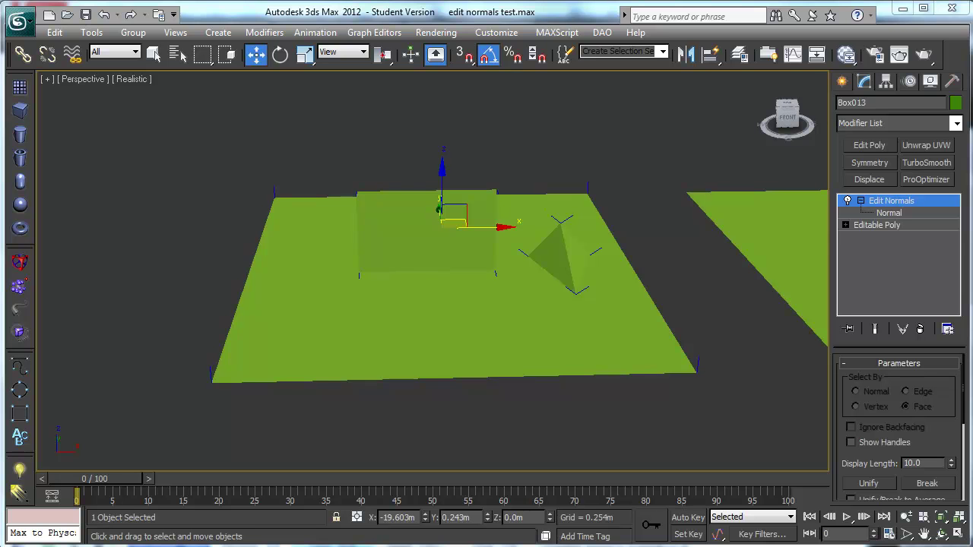
# Switch to the Opera browser to view the translated wypierpapier Vertex Normal Tutorial and the search results for it
pyautogui.hotkey('alt', 'Tab')
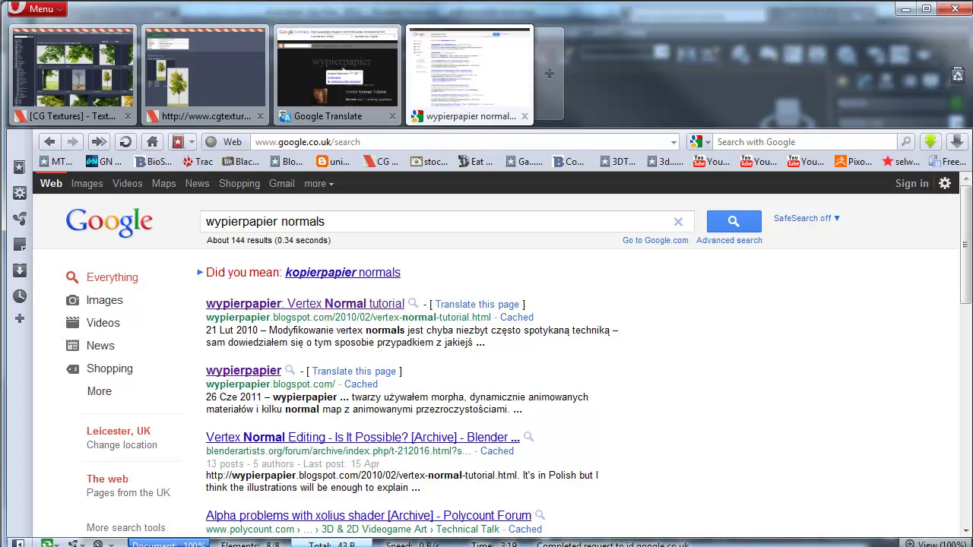
pyautogui.click(308, 108)
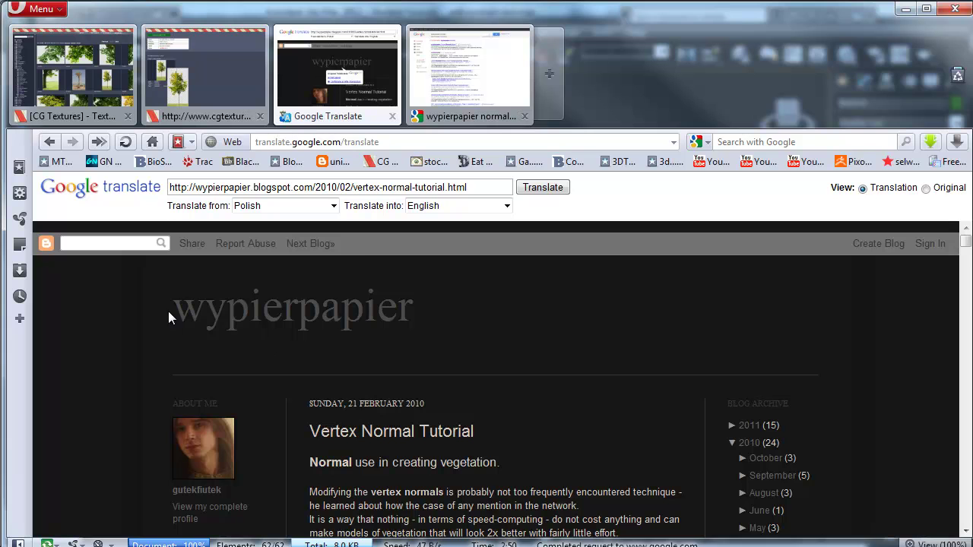
pyautogui.moveTo(241, 327)
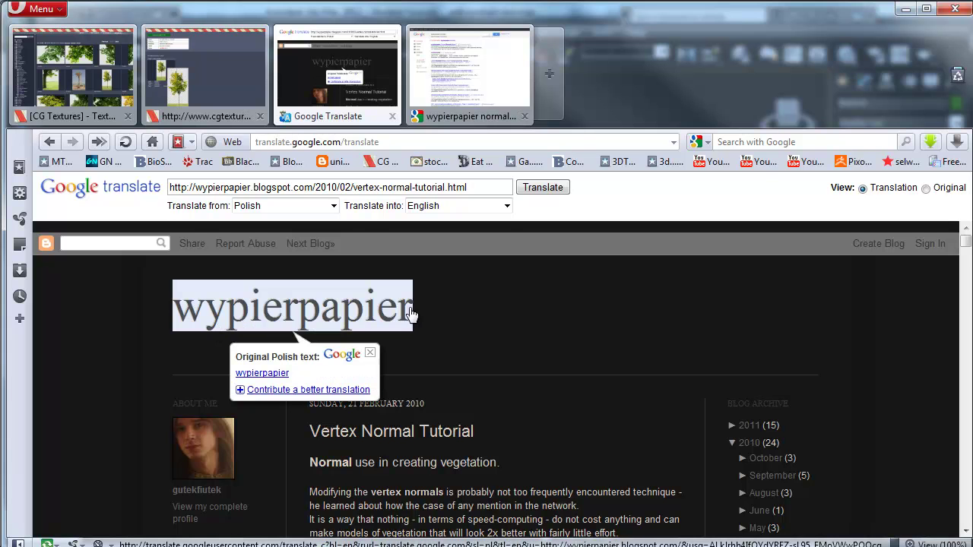
pyautogui.click(481, 112)
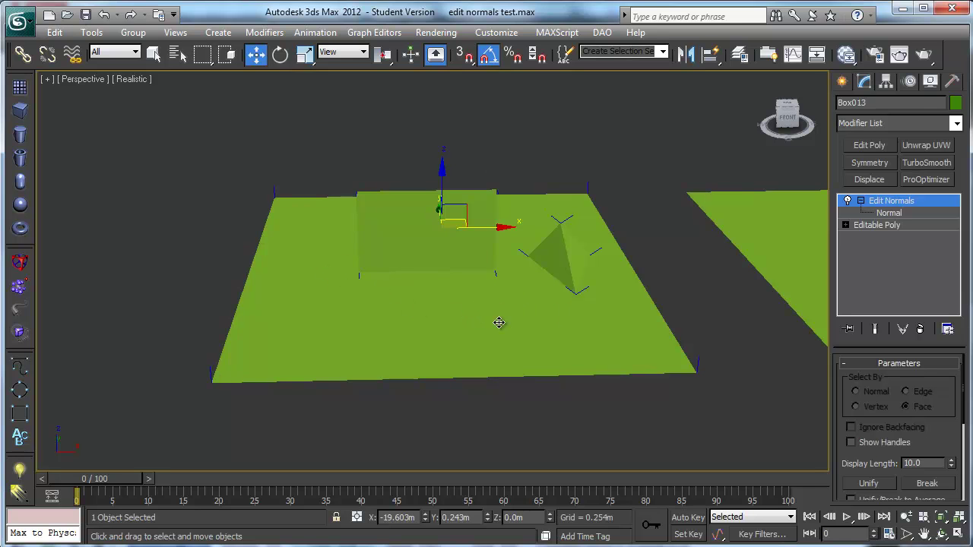
# Examine the vertex normals and shading of the wall and pyramid on the Box013 ground plane from several angles
pyautogui.keyDown('alt'); pyautogui.moveTo(491, 310); pyautogui.dragTo(405, 342, button='middle'); pyautogui.keyUp('alt')
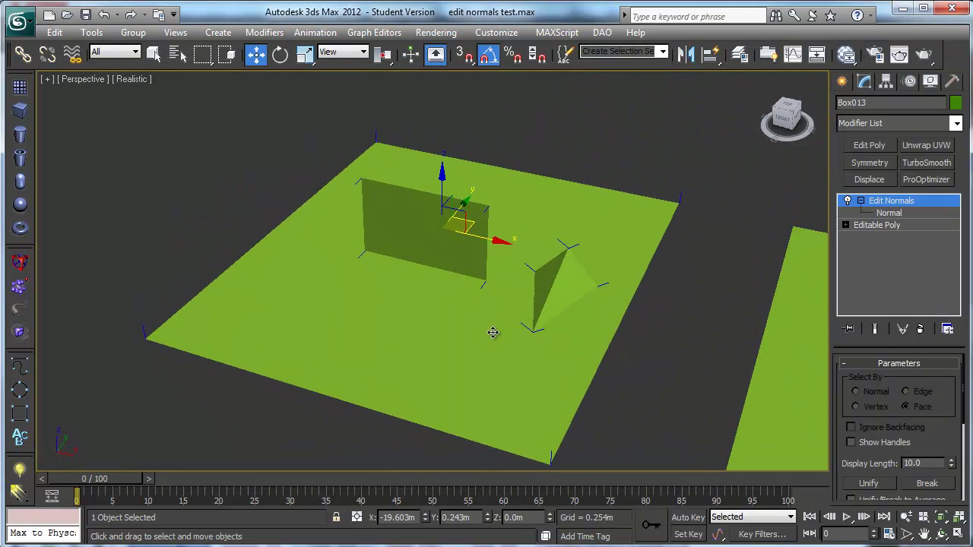
pyautogui.moveTo(491, 333)
pyautogui.keyDown('alt'); pyautogui.mouseDown(button='middle')
pyautogui.moveTo(502, 326)
pyautogui.moveTo(486, 332)
pyautogui.mouseUp(button='middle'); pyautogui.keyUp('alt')
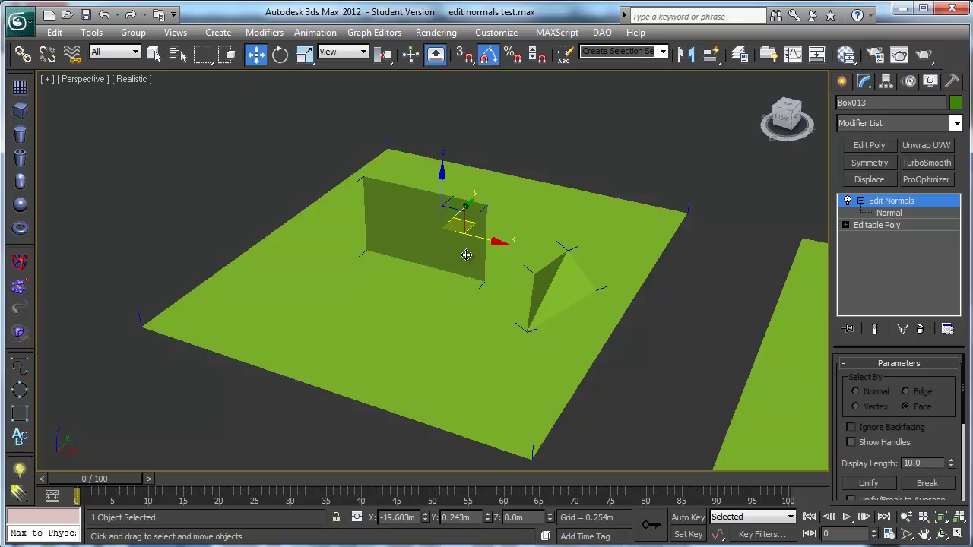
pyautogui.keyDown('alt'); pyautogui.moveTo(470, 296); pyautogui.dragTo(449, 296, button='middle'); pyautogui.keyUp('alt')
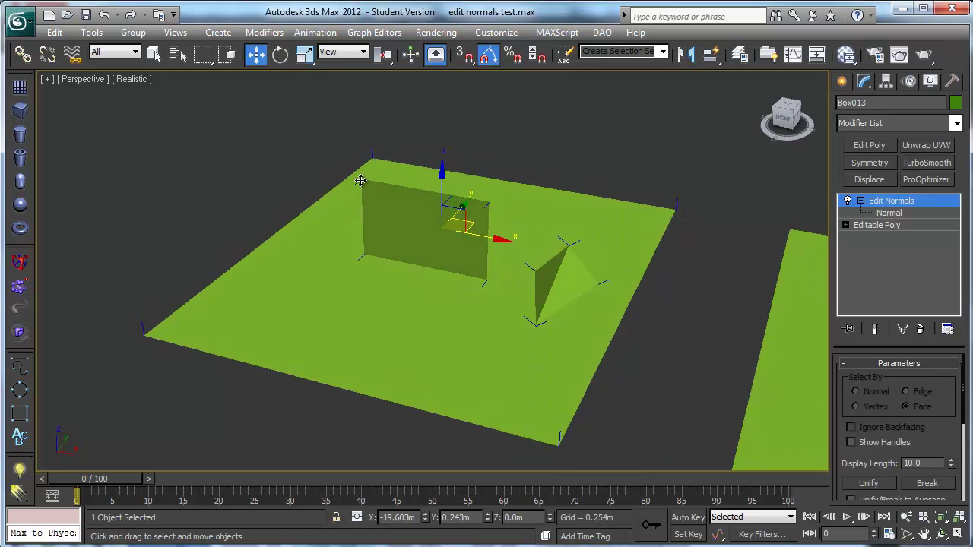
pyautogui.moveTo(274, 324); pyautogui.dragTo(332, 335, button='middle')
pyautogui.scroll(3, 332, 335)
pyautogui.moveTo(391, 324); pyautogui.dragTo(352, 378, button='middle')
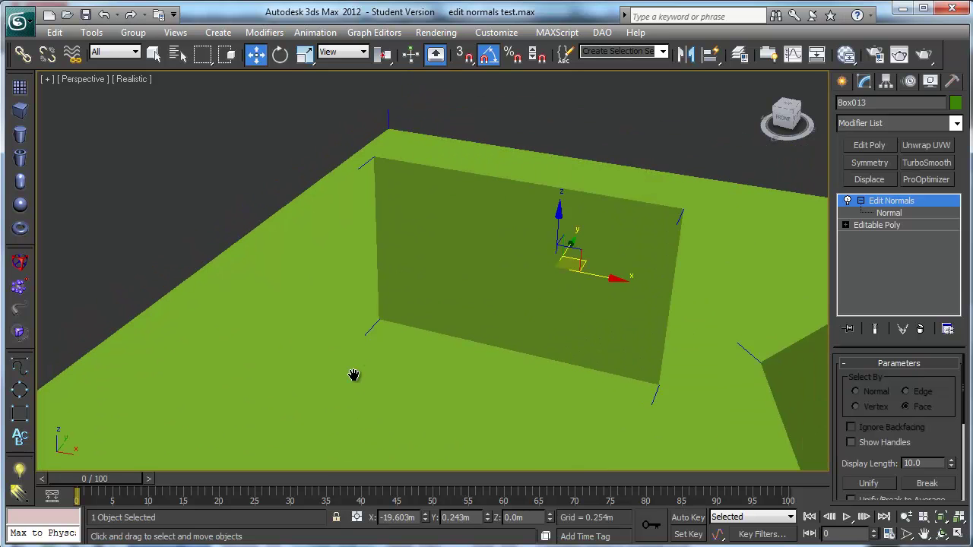
pyautogui.moveTo(499, 282); pyautogui.dragTo(431, 305, button='middle')
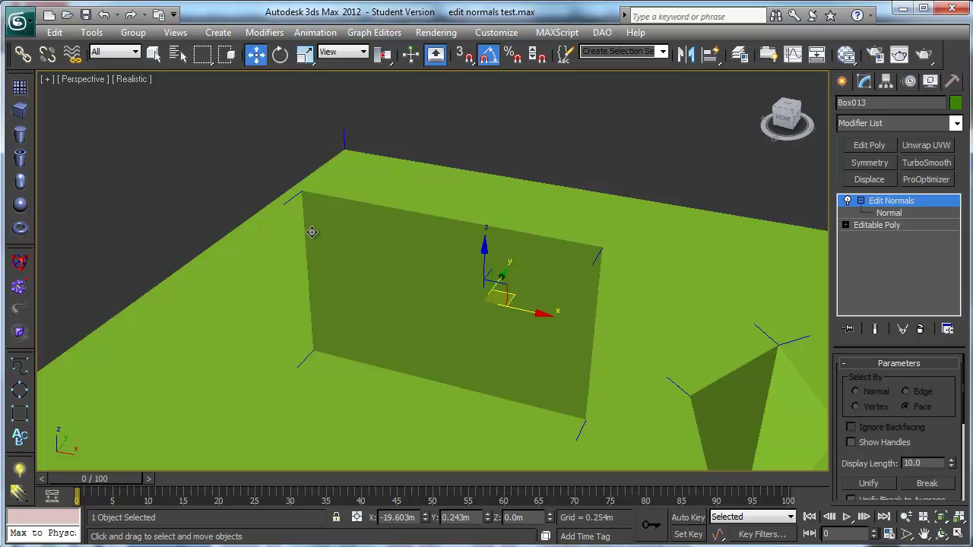
pyautogui.keyDown('alt'); pyautogui.moveTo(435, 348); pyautogui.dragTo(419, 321, button='middle'); pyautogui.keyUp('alt')
pyautogui.scroll(-3, 419, 321)
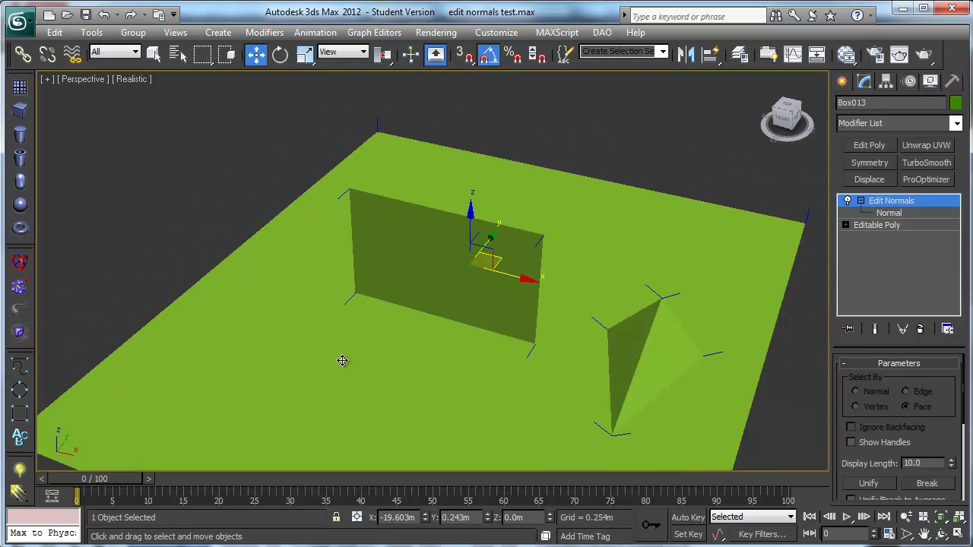
pyautogui.moveTo(342, 367)
pyautogui.mouseDown(button='middle')
pyautogui.moveTo(194, 328)
pyautogui.moveTo(360, 364)
pyautogui.mouseUp(button='middle')
pyautogui.moveTo(462, 305); pyautogui.dragTo(477, 308, button='middle')
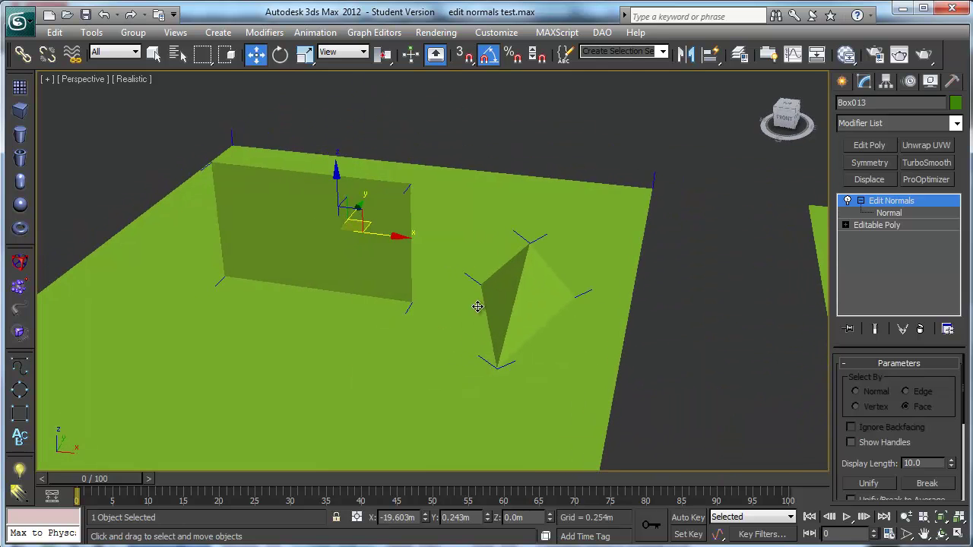
# Select the neighbouring Box002 mesh, frame it, and examine how its edited normals blend the wall and pyramid into the ground
pyautogui.scroll(-3, 486, 317)
pyautogui.click(669, 339)
pyautogui.moveTo(532, 328); pyautogui.dragTo(506, 329, button='middle')
pyautogui.press('z')
pyautogui.keyDown('alt'); pyautogui.moveTo(497, 372); pyautogui.dragTo(460, 354, button='middle'); pyautogui.keyUp('alt')
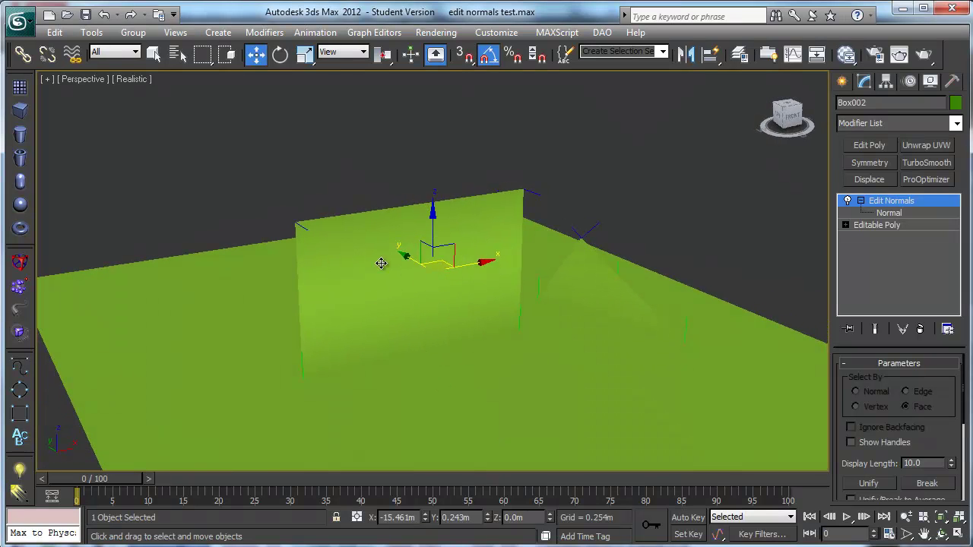
pyautogui.keyDown('alt'); pyautogui.moveTo(384, 343); pyautogui.dragTo(346, 370, button='middle'); pyautogui.keyUp('alt')
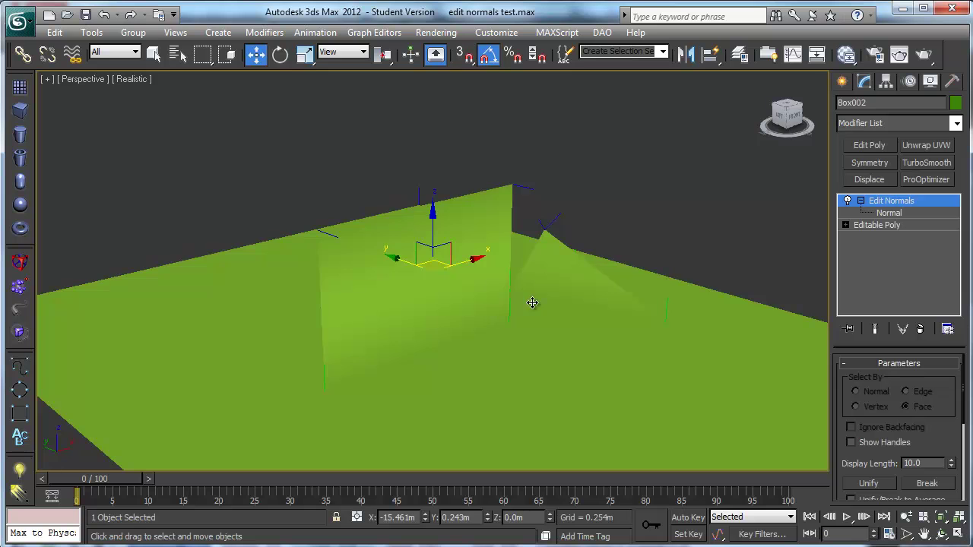
pyautogui.keyDown('alt'); pyautogui.moveTo(465, 335); pyautogui.dragTo(309, 328, button='middle'); pyautogui.keyUp('alt')
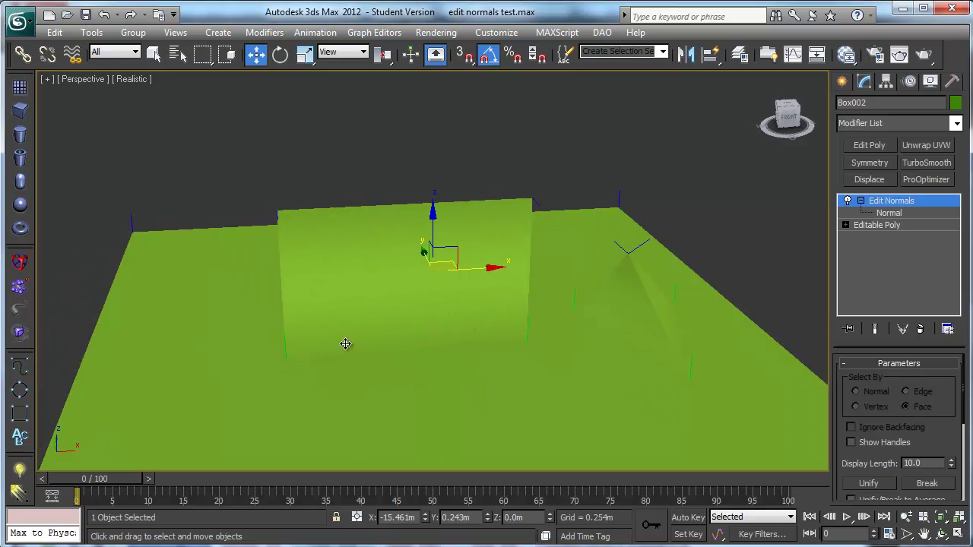
pyautogui.moveTo(366, 352); pyautogui.dragTo(487, 311, button='middle')
pyautogui.scroll(-2, 540, 333)
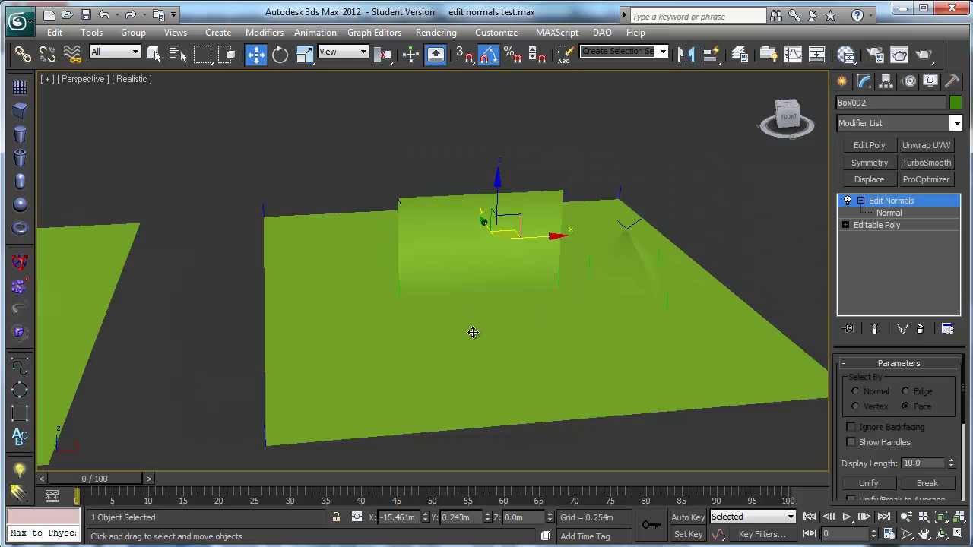
# Create an Omni light and move it above the Box002 plane, to about X -15.42 m, Y 0.33 m, Z 1.43 m
pyautogui.click(20, 470)
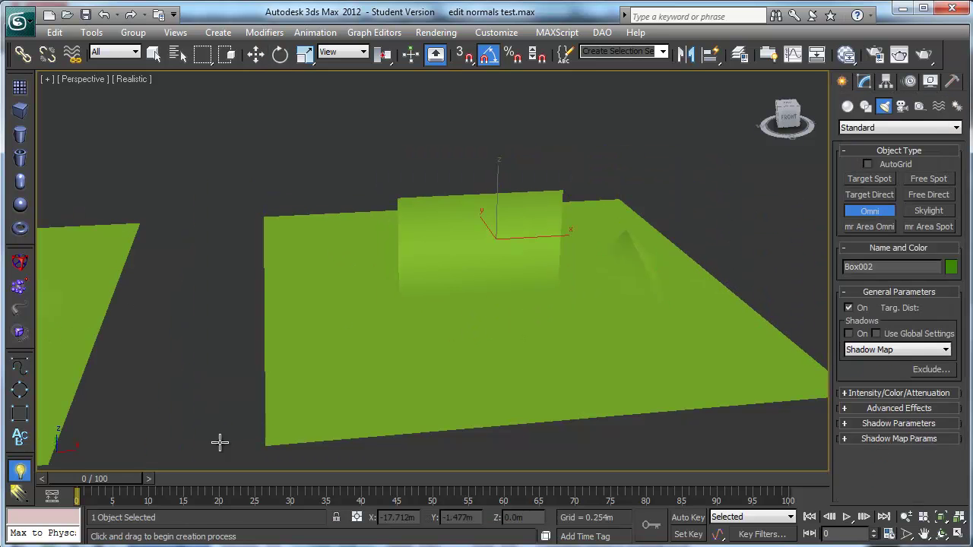
pyautogui.click(578, 440)
pyautogui.press('w')
pyautogui.moveTo(569, 417); pyautogui.dragTo(228, 93)
pyautogui.moveTo(252, 232); pyautogui.dragTo(456, 333, button='middle')
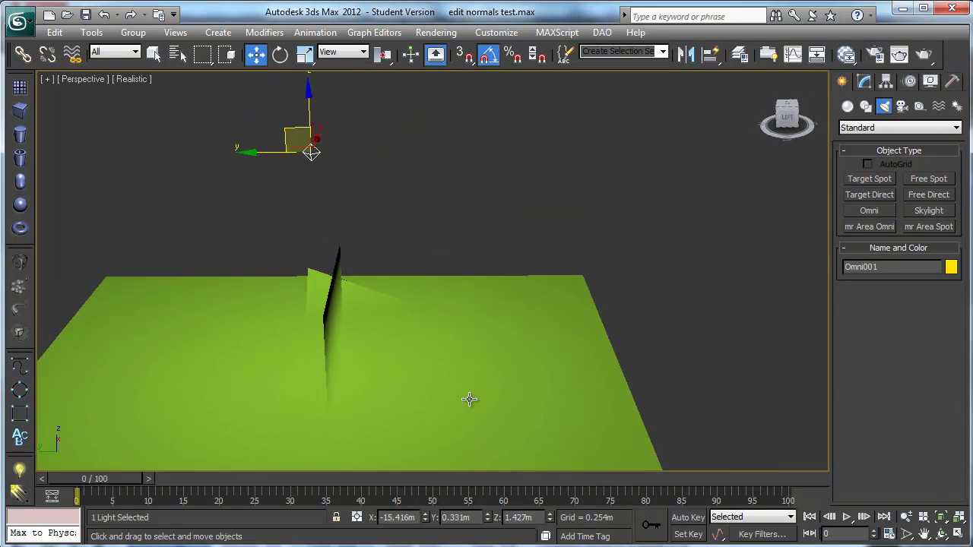
pyautogui.keyDown('alt'); pyautogui.moveTo(550, 384); pyautogui.dragTo(458, 373, button='middle'); pyautogui.keyUp('alt')
pyautogui.keyDown('alt'); pyautogui.moveTo(330, 370); pyautogui.dragTo(426, 333, button='middle'); pyautogui.keyUp('alt')
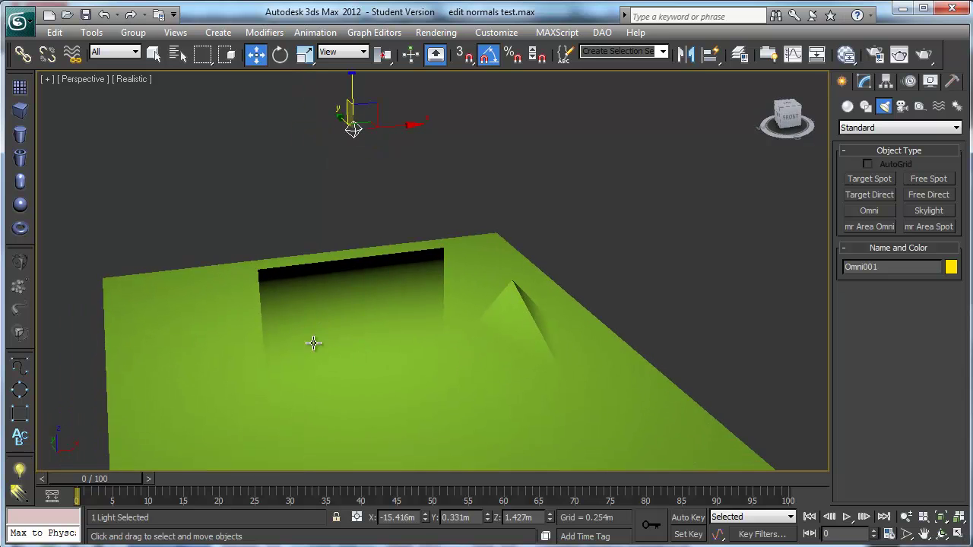
# Select Box002, enter the Normal sub-object level of its Edit Normals modifier, and examine the wall's shading under the light
pyautogui.click(348, 324)
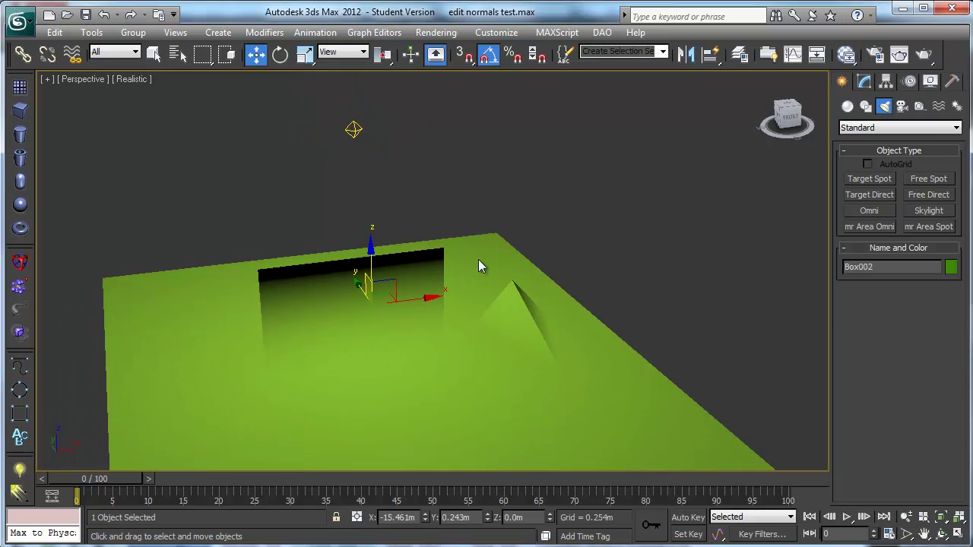
pyautogui.click(865, 81)
pyautogui.click(888, 213)
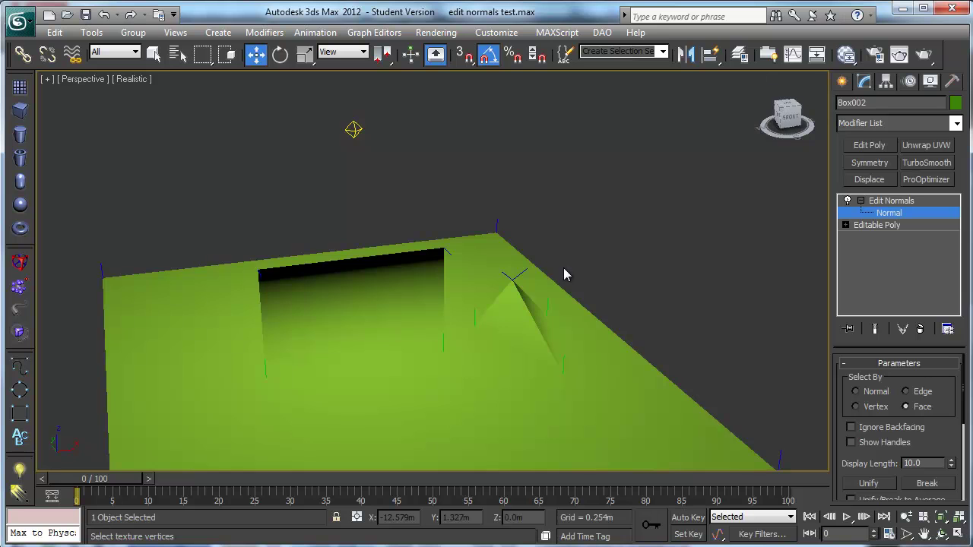
pyautogui.keyDown('alt'); pyautogui.moveTo(497, 276); pyautogui.dragTo(383, 319, button='middle'); pyautogui.keyUp('alt')
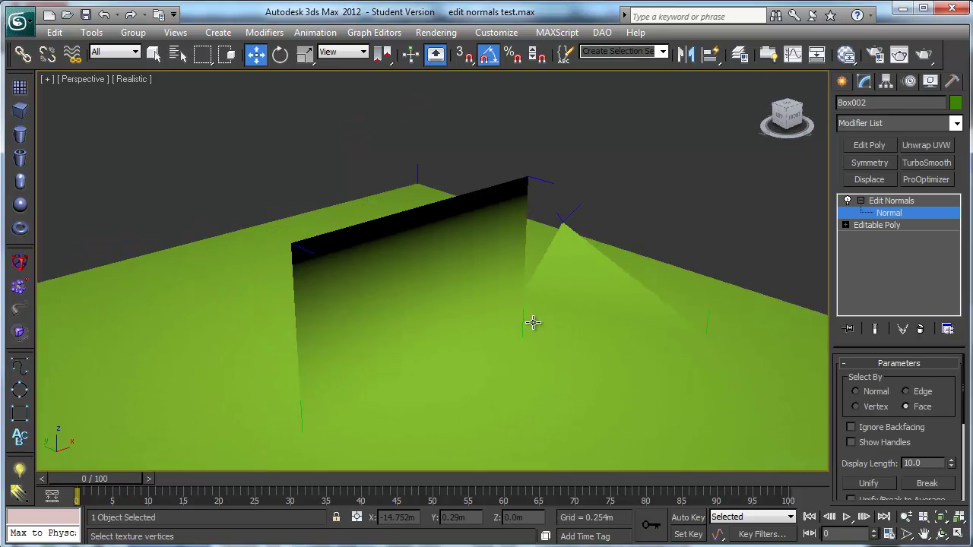
pyautogui.moveTo(517, 317); pyautogui.dragTo(463, 337, button='middle')
pyautogui.scroll(-3, 494, 332)
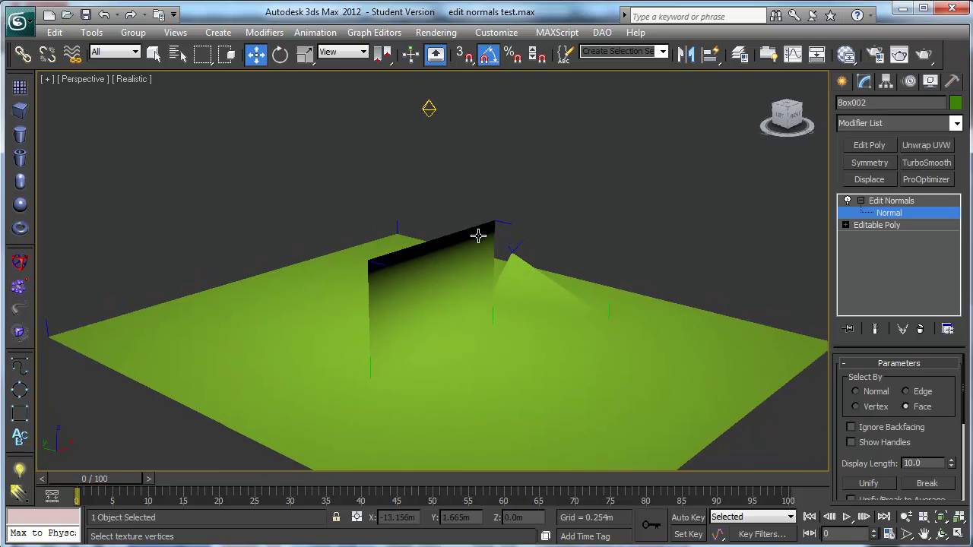
pyautogui.moveTo(442, 253)
pyautogui.keyDown('alt'); pyautogui.mouseDown(button='middle')
pyautogui.moveTo(504, 230)
pyautogui.moveTo(534, 262)
pyautogui.moveTo(446, 265)
pyautogui.mouseUp(button='middle'); pyautogui.keyUp('alt')
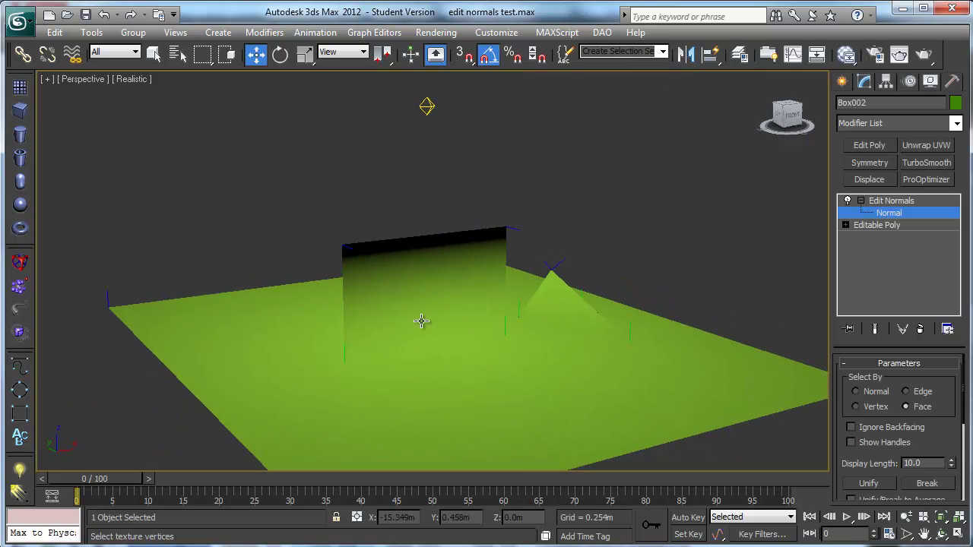
pyautogui.keyDown('alt'); pyautogui.moveTo(438, 346); pyautogui.dragTo(422, 296, button='middle'); pyautogui.keyUp('alt')
pyautogui.scroll(5, 519, 282)
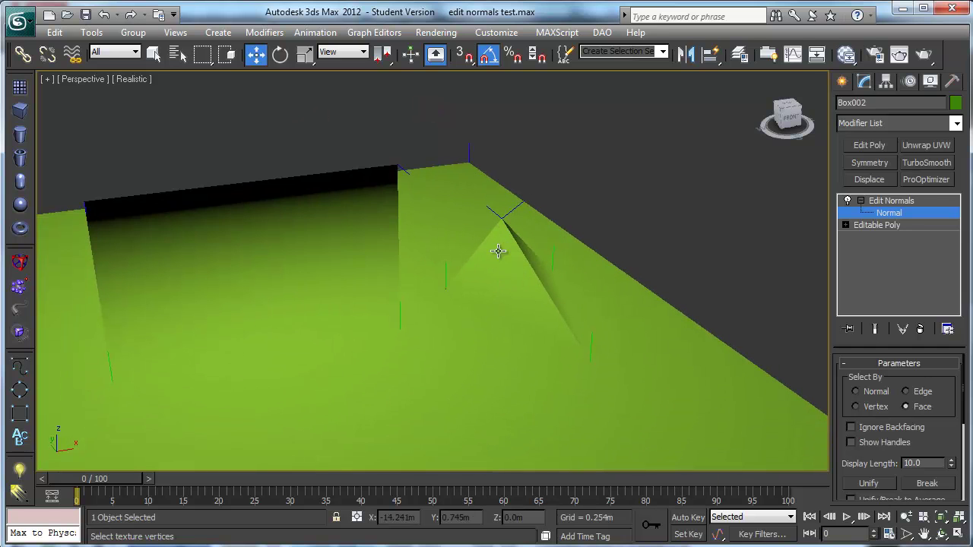
# Inspect the shading and normals of the pyramid on Box002 from several sides
pyautogui.keyDown('alt'); pyautogui.moveTo(528, 279); pyautogui.dragTo(411, 337, button='middle'); pyautogui.keyUp('alt')
pyautogui.press('F4')
pyautogui.press('F4')
pyautogui.keyDown('alt'); pyautogui.moveTo(576, 267); pyautogui.dragTo(513, 275, button='middle'); pyautogui.keyUp('alt')
pyautogui.moveTo(510, 322); pyautogui.dragTo(522, 308, button='middle')
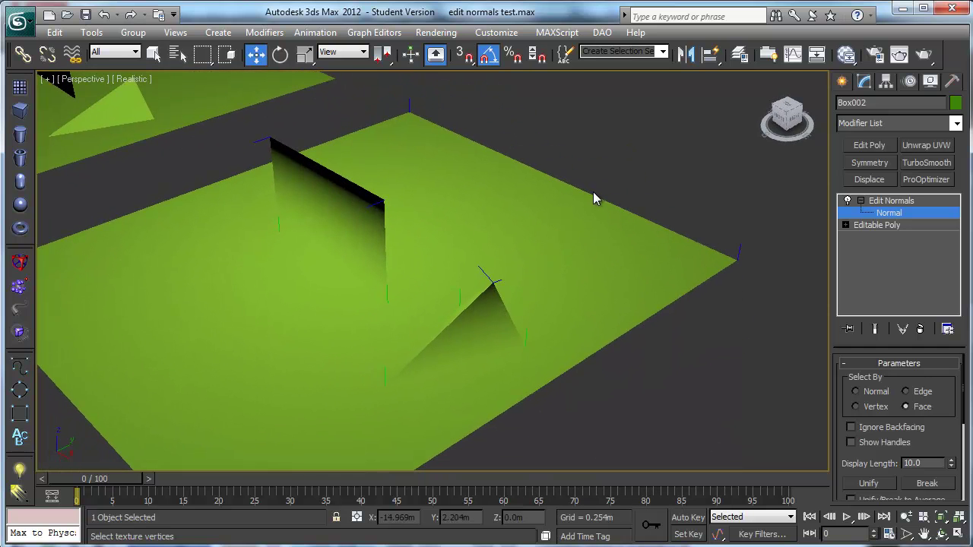
pyautogui.keyDown('alt'); pyautogui.moveTo(620, 189); pyautogui.dragTo(515, 263, button='middle'); pyautogui.keyUp('alt')
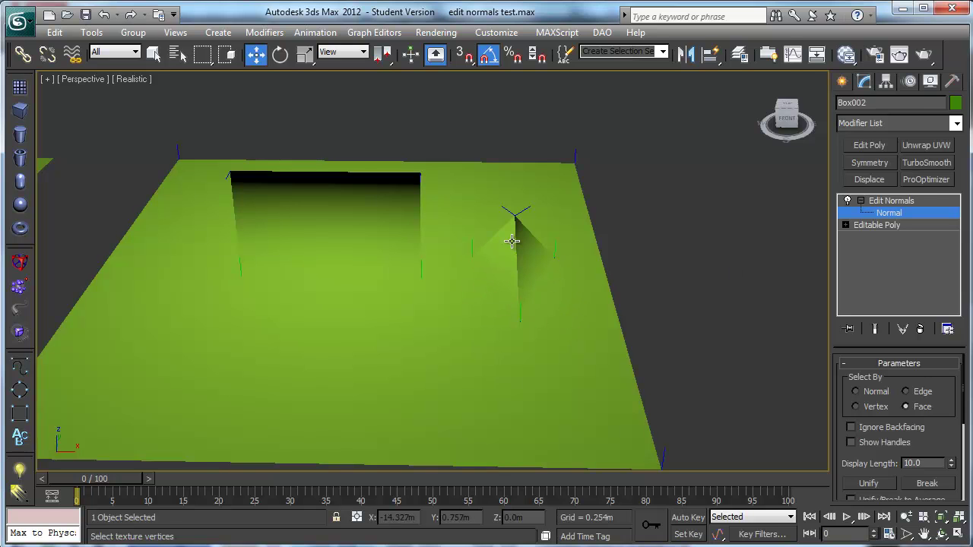
# Temporarily display edged faces to compare the real edges of the wall and pyramid with their blended shading
pyautogui.press('F4')
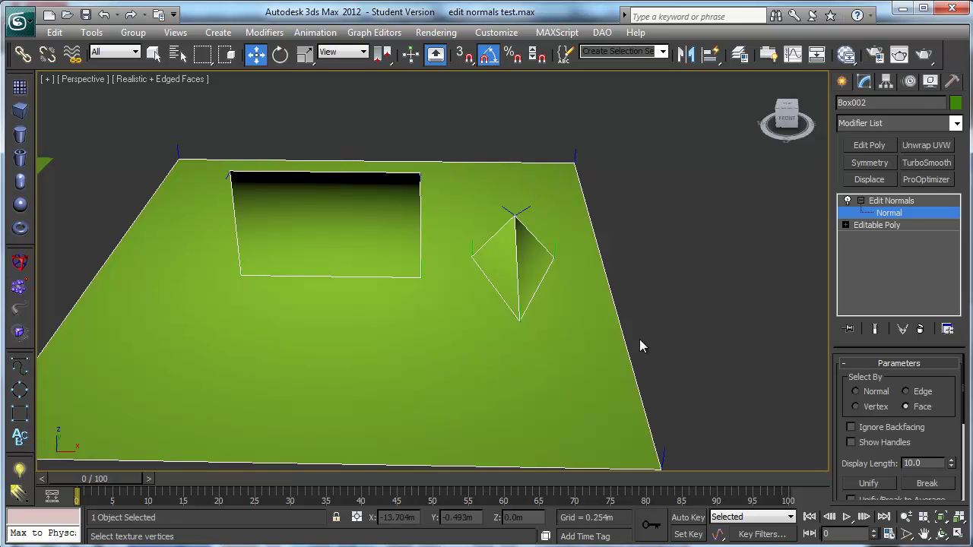
pyautogui.keyDown('alt'); pyautogui.moveTo(596, 198); pyautogui.dragTo(540, 202, button='middle'); pyautogui.keyUp('alt')
pyautogui.keyDown('alt'); pyautogui.moveTo(466, 342); pyautogui.dragTo(464, 348, button='middle'); pyautogui.keyUp('alt')
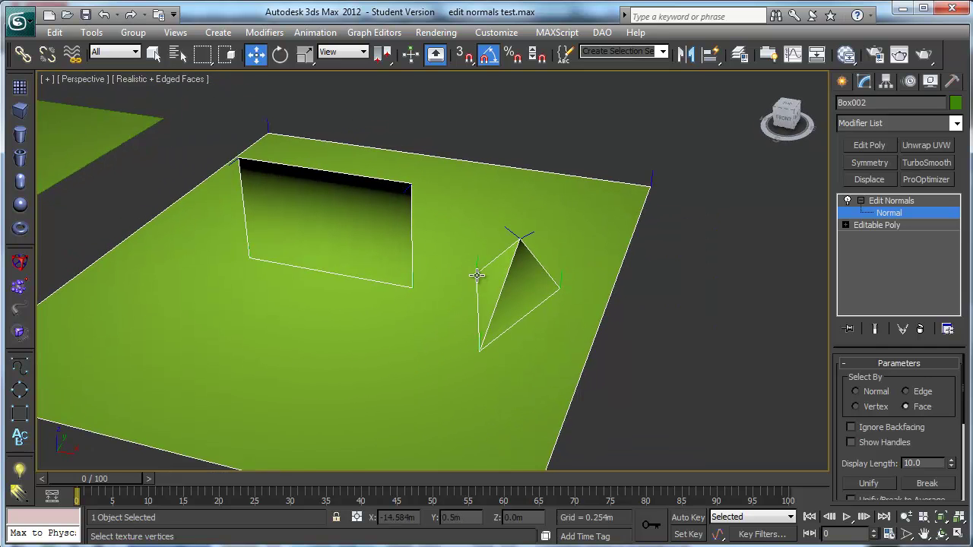
pyautogui.keyDown('alt'); pyautogui.moveTo(424, 358); pyautogui.dragTo(437, 272, button='middle'); pyautogui.keyUp('alt')
pyautogui.scroll(-2, 433, 311)
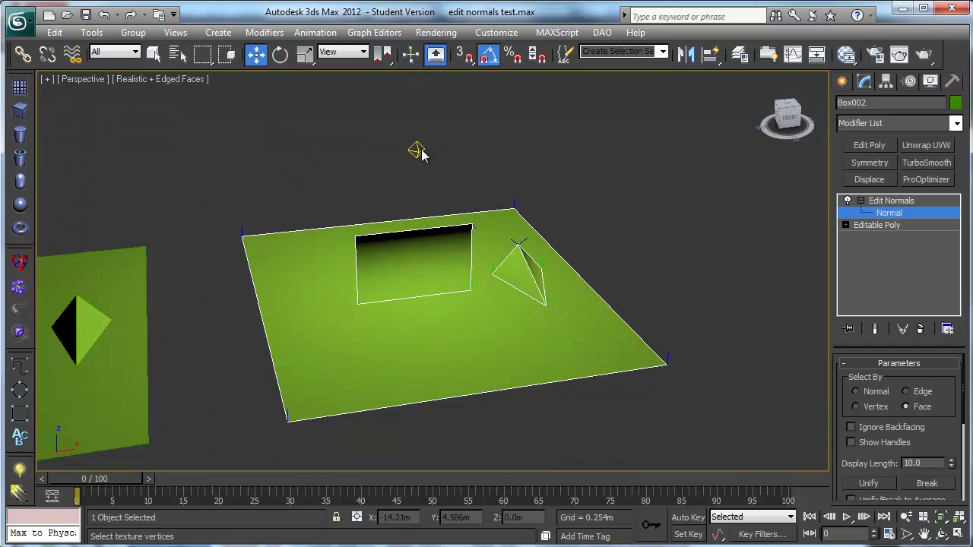
pyautogui.press('F4')
# Leave normal editing and move the Omni light in front of the two planes, to about Y -2.73 m, Z 2.76 m
pyautogui.click(841, 83)
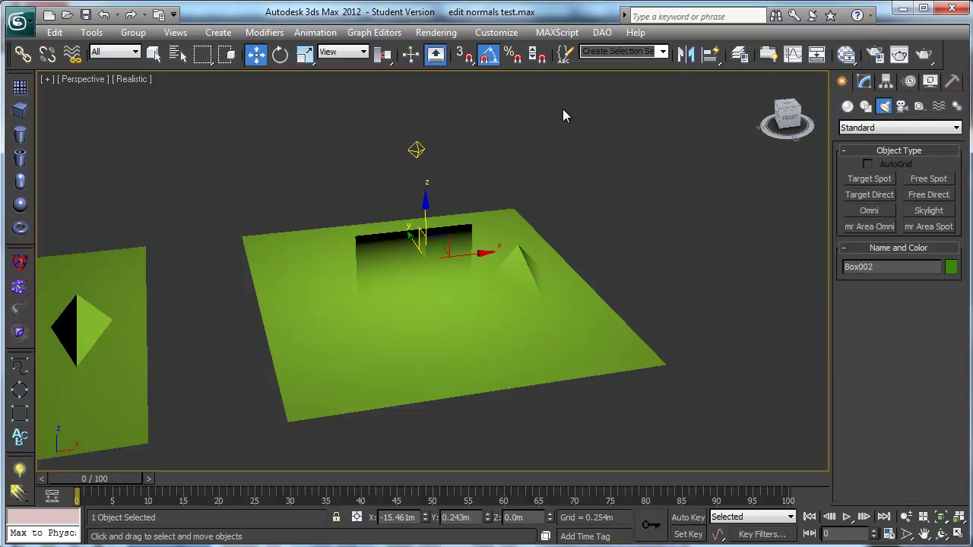
pyautogui.click(416, 150)
pyautogui.keyDown('alt'); pyautogui.moveTo(424, 157); pyautogui.dragTo(517, 176, button='middle'); pyautogui.keyUp('alt')
pyautogui.click(293, 320)
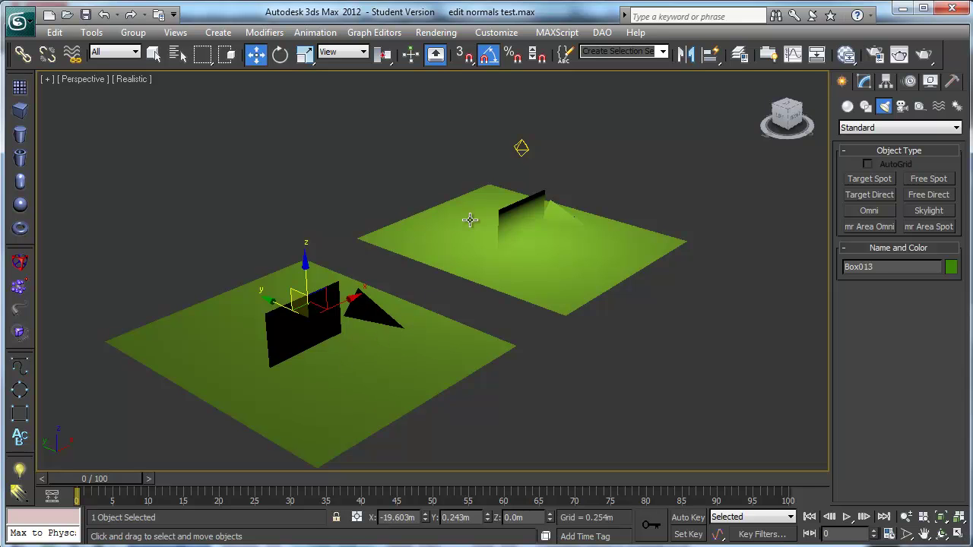
pyautogui.click(520, 147)
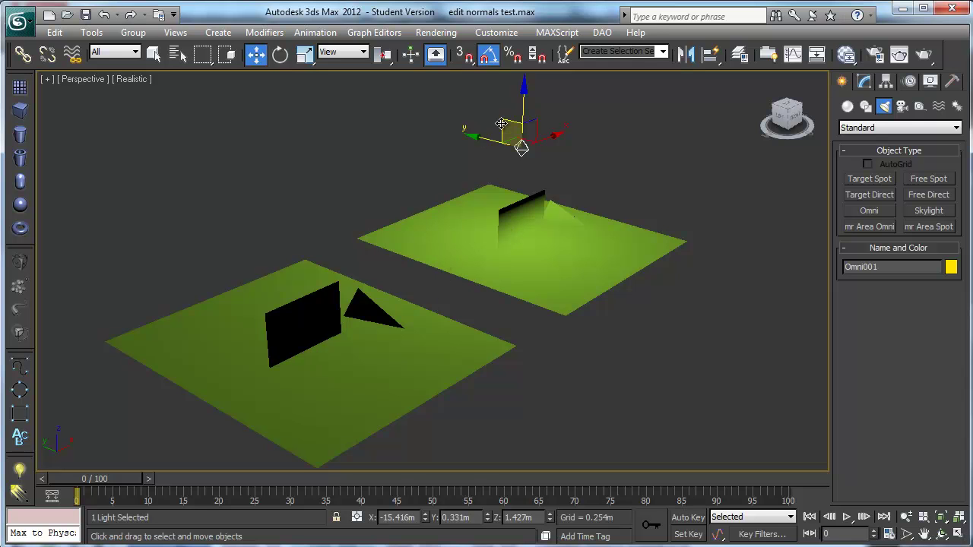
pyautogui.moveTo(501, 123); pyautogui.dragTo(720, 76)
# Move the Omni light farther out and lower, to about Y -6.23 m, Z 1.62 m, to light both meshes from the front
pyautogui.keyDown('alt'); pyautogui.moveTo(532, 221); pyautogui.dragTo(605, 201, button='middle'); pyautogui.keyUp('alt')
pyautogui.scroll(-3, 565, 191)
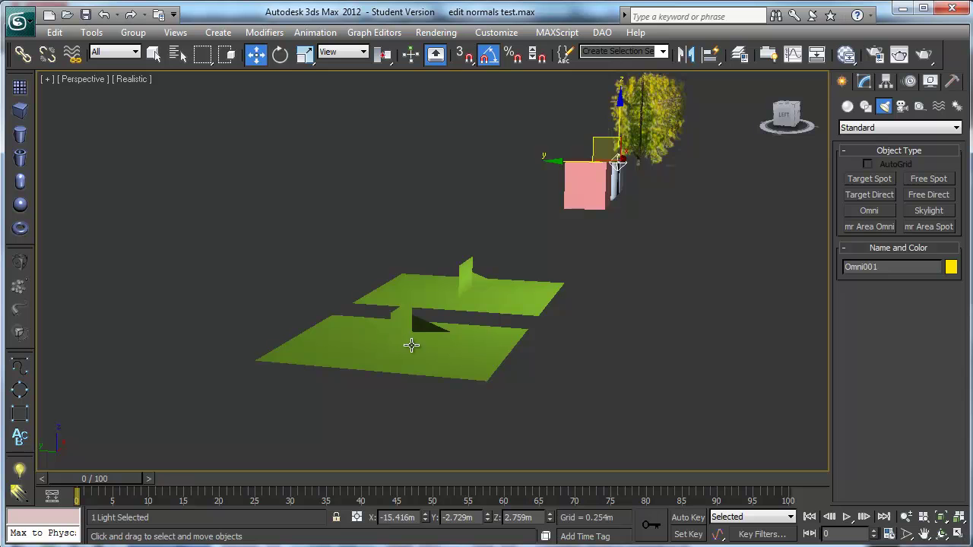
pyautogui.keyDown('alt'); pyautogui.moveTo(403, 328); pyautogui.dragTo(521, 302, button='middle'); pyautogui.keyUp('alt')
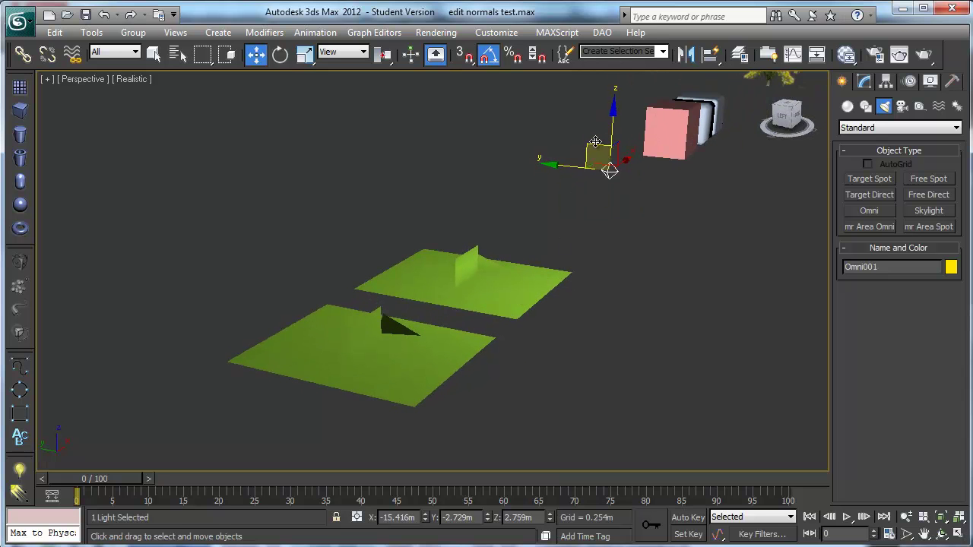
pyautogui.moveTo(596, 142); pyautogui.dragTo(794, 251)
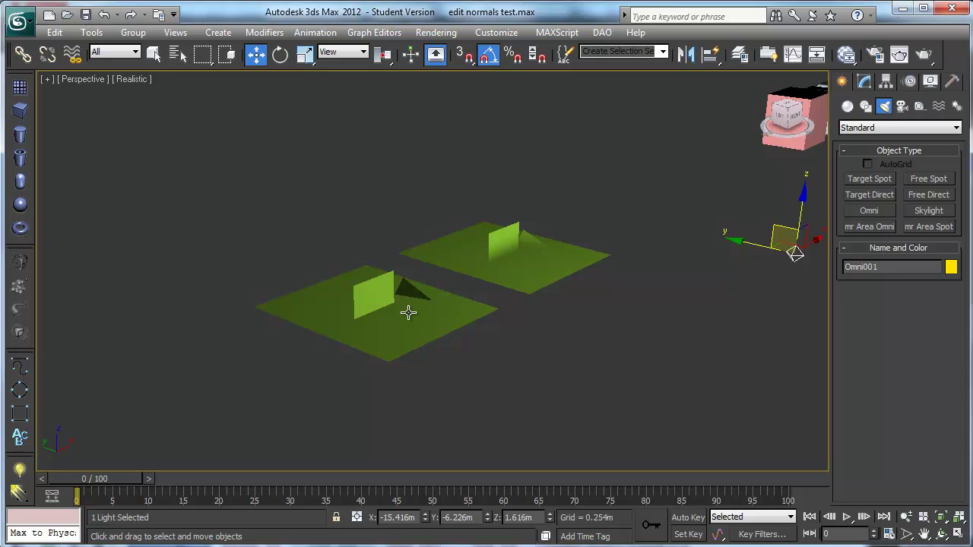
# Compare both meshes under the current lighting and move the Omni light to about Y -5.44 m, Z 2.36 m
pyautogui.keyDown('alt'); pyautogui.moveTo(396, 321); pyautogui.dragTo(391, 307, button='middle'); pyautogui.keyUp('alt')
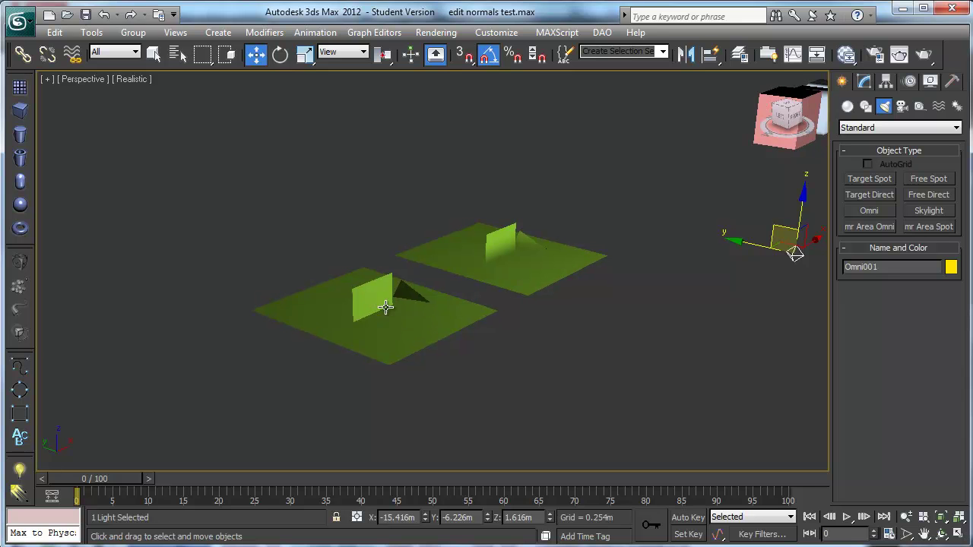
pyautogui.moveTo(566, 304); pyautogui.dragTo(481, 268, button='middle')
pyautogui.scroll(3, 515, 279)
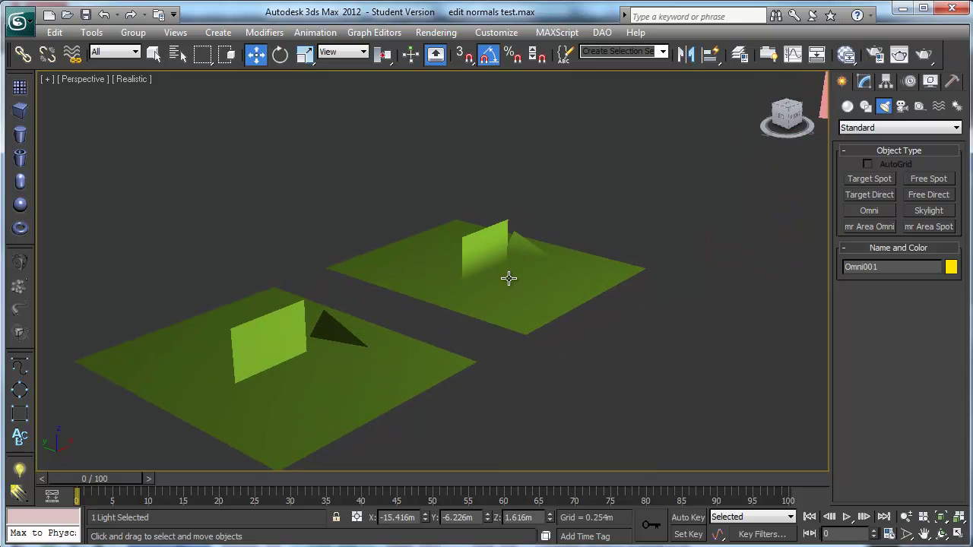
pyautogui.scroll(-4, 530, 306)
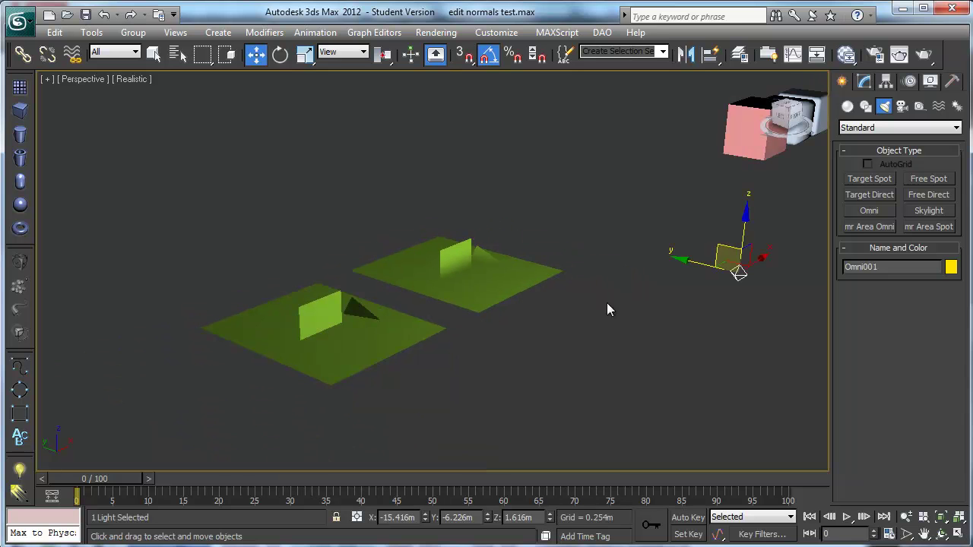
pyautogui.moveTo(722, 255)
pyautogui.mouseDown()
pyautogui.moveTo(757, 297)
pyautogui.moveTo(734, 247)
pyautogui.moveTo(688, 207)
pyautogui.mouseUp()
pyautogui.moveTo(459, 263)
pyautogui.keyDown('alt'); pyautogui.mouseDown(button='middle')
pyautogui.moveTo(485, 254)
pyautogui.moveTo(474, 262)
pyautogui.mouseUp(button='middle'); pyautogui.keyUp('alt')
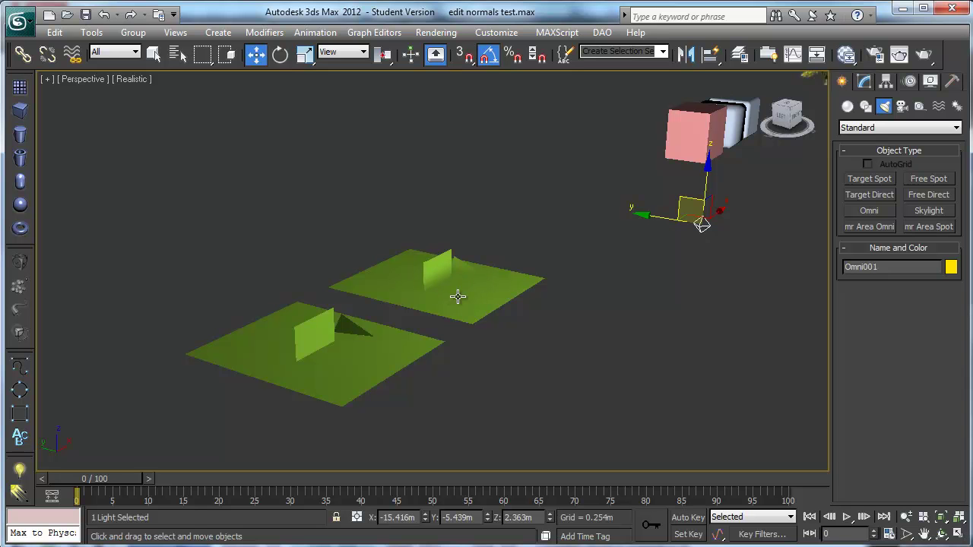
# Move the Omni light to about Y -2.82 m, Z 3.66 m and across to the cubes at about X -0.33 m
pyautogui.moveTo(689, 201)
pyautogui.mouseDown()
pyautogui.moveTo(602, 101)
pyautogui.moveTo(440, 67)
pyautogui.moveTo(523, 80)
pyautogui.moveTo(560, 113)
pyautogui.mouseUp()
pyautogui.keyDown('alt'); pyautogui.moveTo(657, 207); pyautogui.dragTo(429, 306, button='middle'); pyautogui.keyUp('alt')
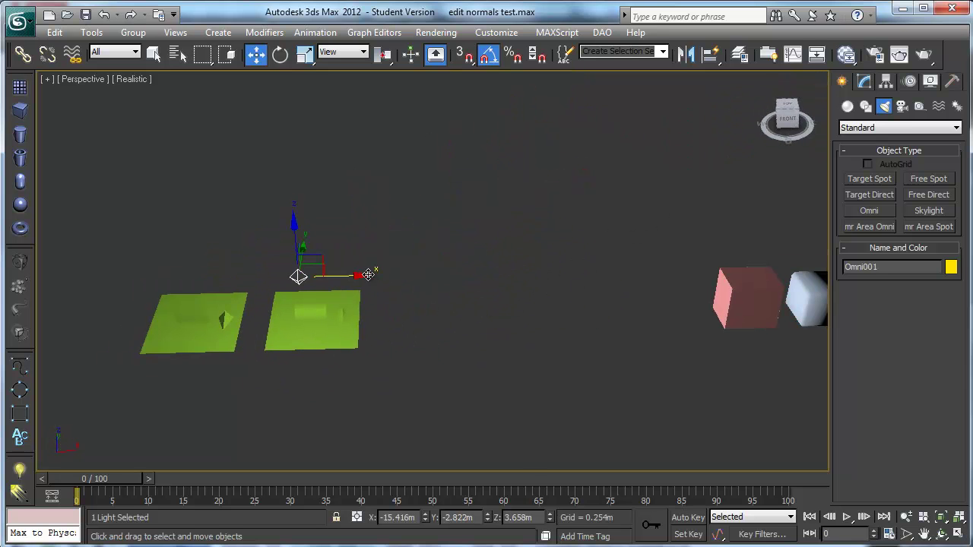
pyautogui.moveTo(356, 277); pyautogui.dragTo(681, 270)
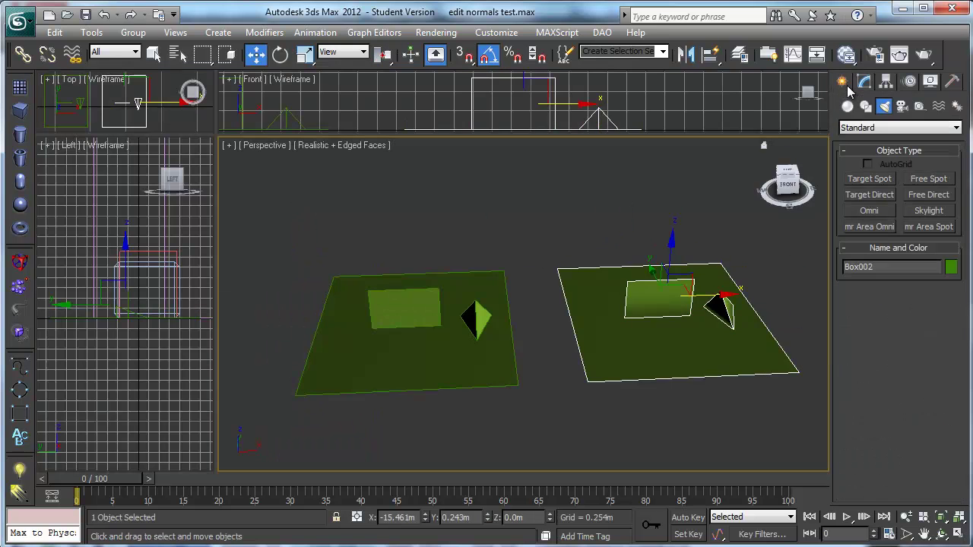
# Select the unedited plane mesh Box013 and add an Edit Normals modifier to it
pyautogui.moveTo(605, 359); pyautogui.dragTo(523, 367, button='middle')
pyautogui.scroll(3, 484, 358)
pyautogui.moveTo(707, 303); pyautogui.dragTo(691, 288, button='middle')
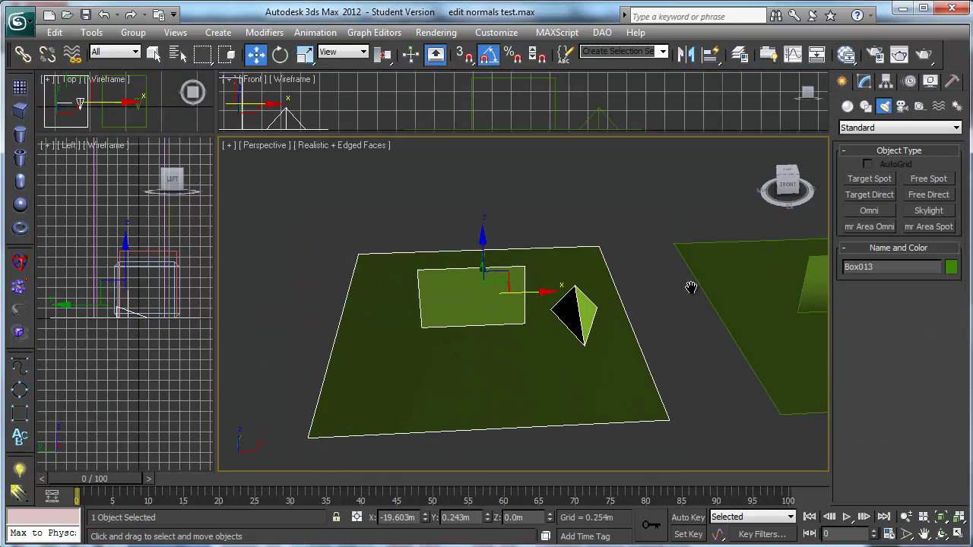
pyautogui.click(865, 80)
pyautogui.click(920, 329)
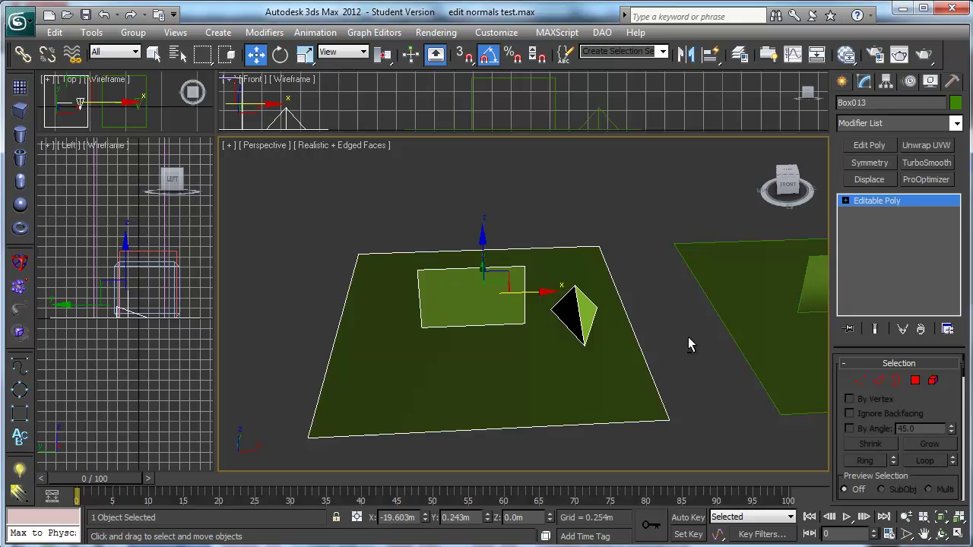
pyautogui.moveTo(682, 338)
pyautogui.keyDown('alt'); pyautogui.mouseDown(button='middle')
pyautogui.moveTo(667, 331)
pyautogui.moveTo(678, 326)
pyautogui.moveTo(610, 328)
pyautogui.moveTo(652, 332)
pyautogui.mouseUp(button='middle'); pyautogui.keyUp('alt')
pyautogui.press('F4')
pyautogui.press('F4')
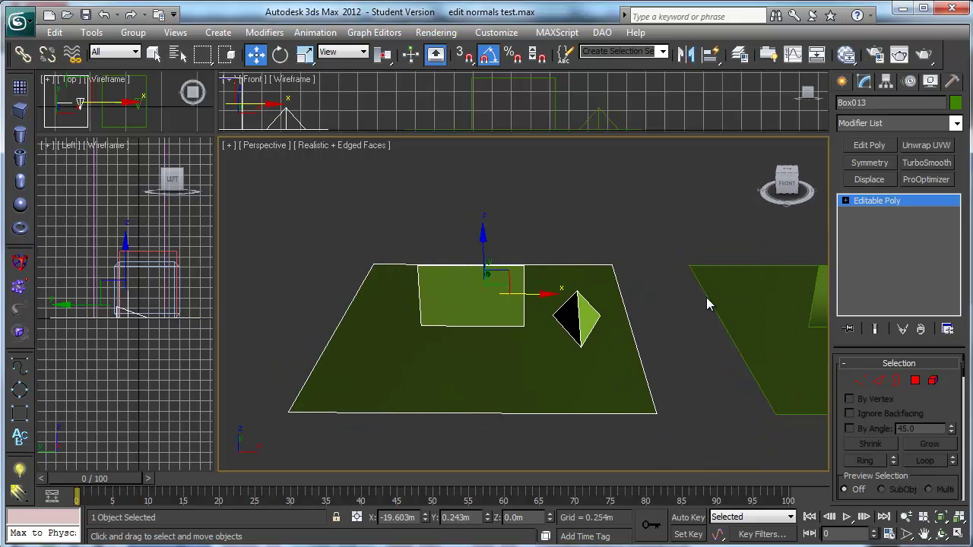
pyautogui.click(955, 123)
pyautogui.press('e')
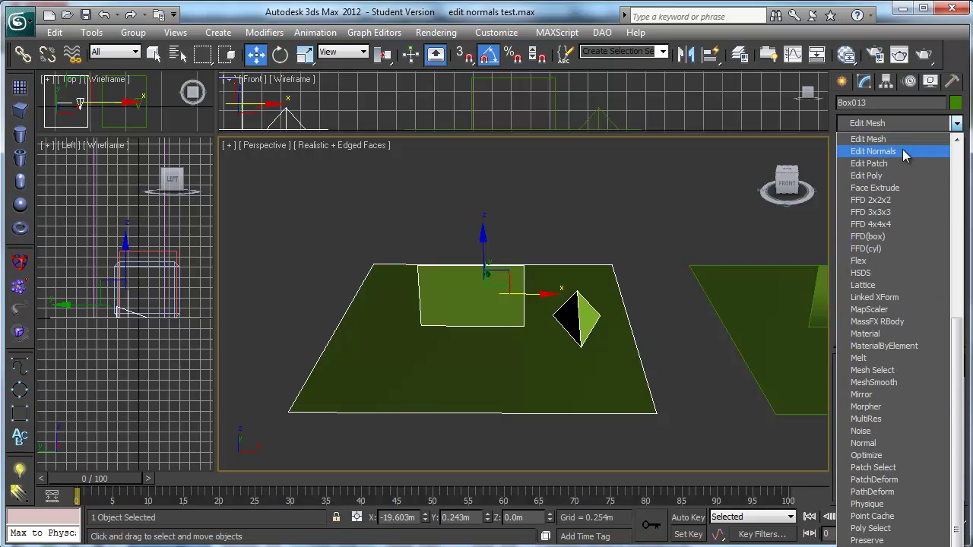
pyautogui.click(873, 151)
# Set Edit Normals to select by Normal and select the two normals at the wall's bottom edge
pyautogui.keyDown('alt'); pyautogui.moveTo(578, 403); pyautogui.dragTo(563, 372, button='middle'); pyautogui.keyUp('alt')
pyautogui.keyDown('alt'); pyautogui.moveTo(364, 322); pyautogui.dragTo(446, 352, button='middle'); pyautogui.keyUp('alt')
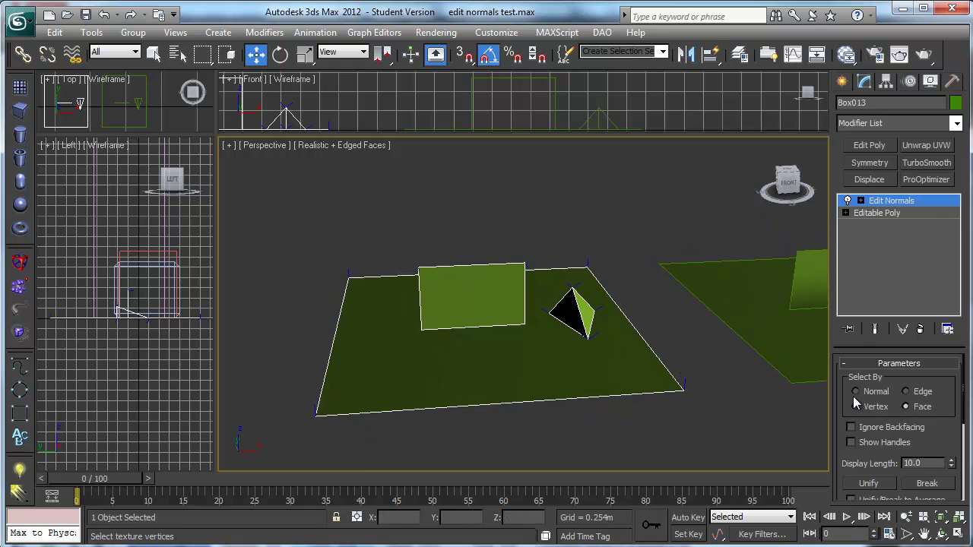
pyautogui.moveTo(529, 416)
pyautogui.keyDown('alt'); pyautogui.mouseDown(button='middle')
pyautogui.moveTo(562, 409)
pyautogui.moveTo(540, 394)
pyautogui.moveTo(535, 422)
pyautogui.mouseUp(button='middle'); pyautogui.keyUp('alt')
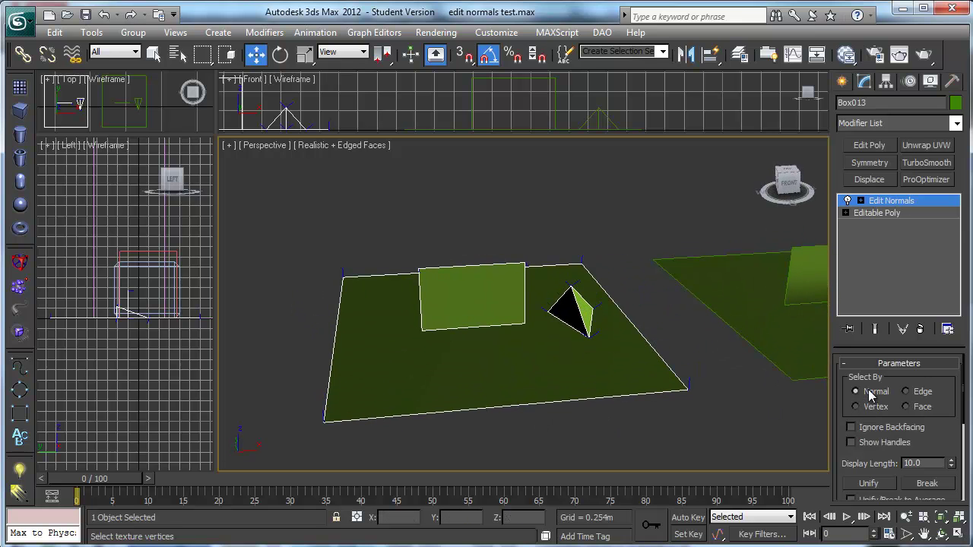
pyautogui.moveTo(890, 347); pyautogui.dragTo(892, 267)
pyautogui.keyDown('alt'); pyautogui.moveTo(502, 389); pyautogui.dragTo(393, 368, button='middle'); pyautogui.keyUp('alt')
pyautogui.moveTo(531, 322); pyautogui.dragTo(537, 330)
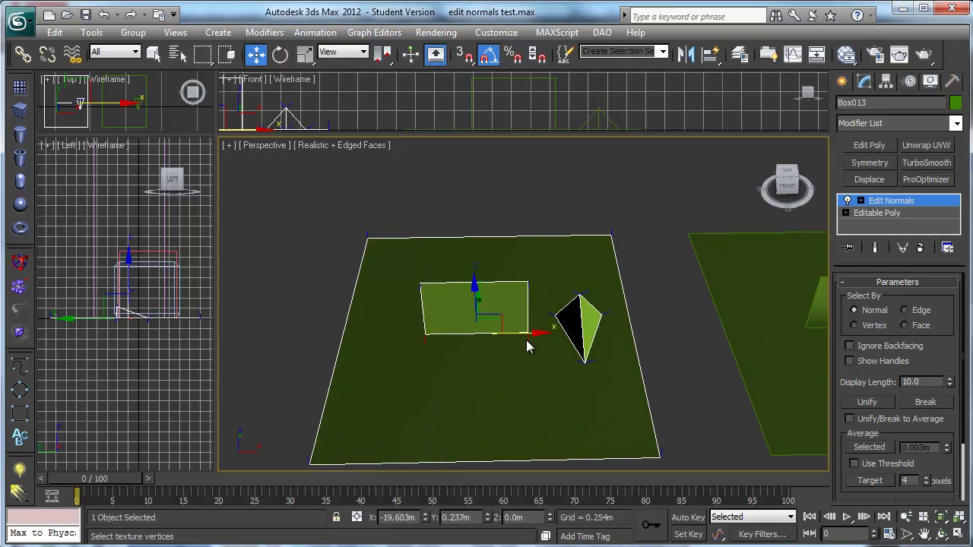
pyautogui.moveTo(523, 353); pyautogui.dragTo(446, 383, button='middle')
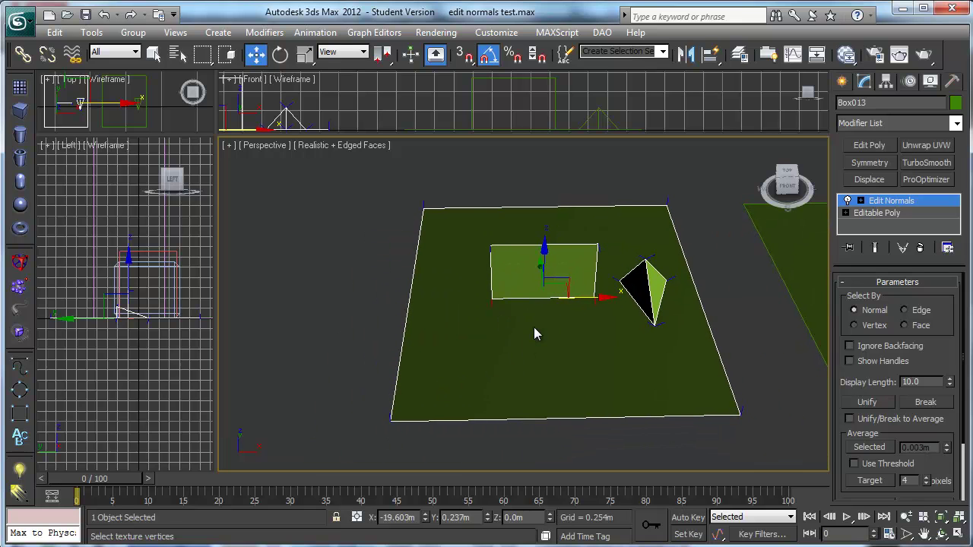
# Rotate the wall's two bottom normals about the X axis
pyautogui.press('e')
pyautogui.keyDown('alt'); pyautogui.moveTo(542, 353); pyautogui.dragTo(557, 380, button='middle'); pyautogui.keyUp('alt')
pyautogui.moveTo(566, 310); pyautogui.dragTo(578, 402)
pyautogui.moveTo(553, 352)
pyautogui.mouseDown()
pyautogui.moveTo(657, 339)
pyautogui.moveTo(489, 353)
pyautogui.moveTo(584, 344)
pyautogui.mouseUp()
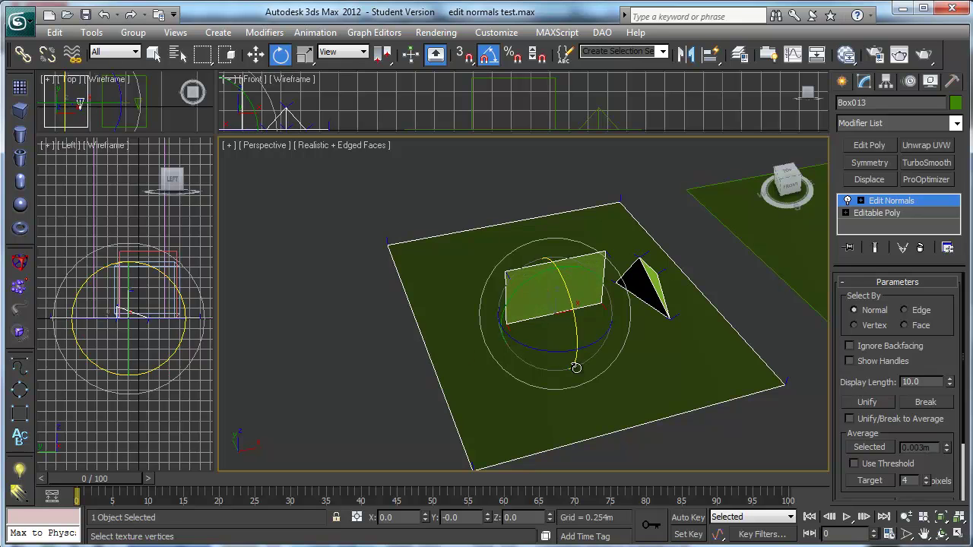
# Select the vertex normal at the ground plane's front corner and copy its value
pyautogui.keyDown('alt'); pyautogui.moveTo(573, 382); pyautogui.dragTo(437, 393, button='middle'); pyautogui.keyUp('alt')
pyautogui.moveTo(345, 432); pyautogui.dragTo(345, 432)
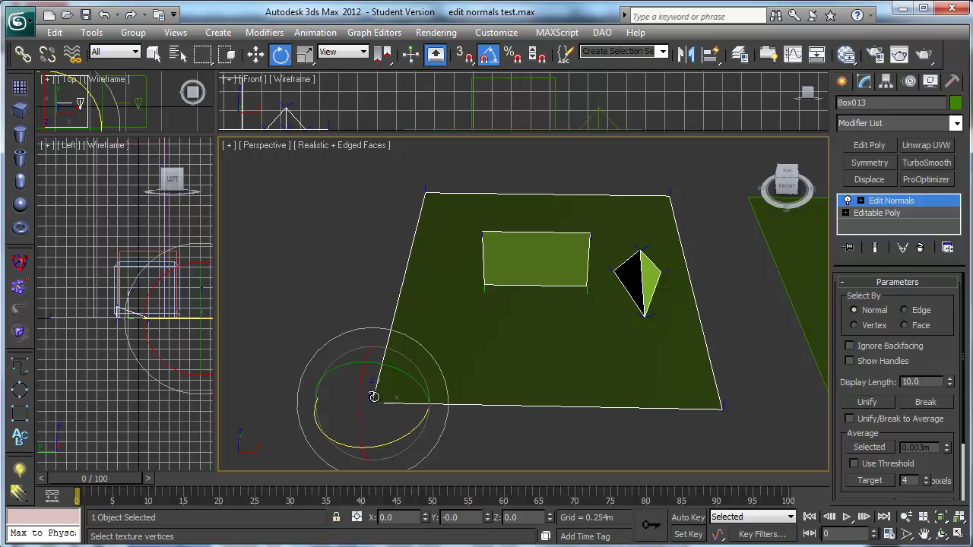
pyautogui.click(850, 361)
pyautogui.click(939, 364)
pyautogui.moveTo(949, 425); pyautogui.dragTo(945, 325)
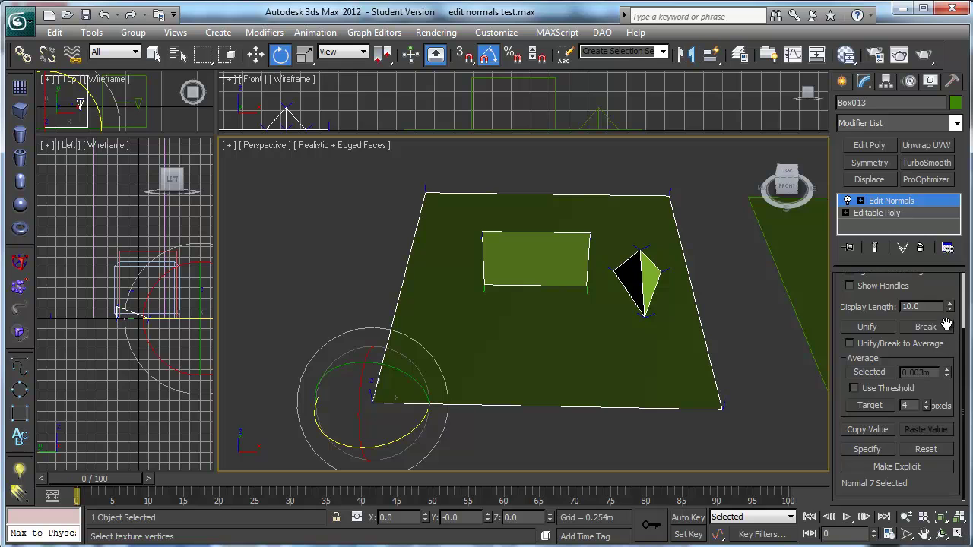
pyautogui.click(879, 428)
# Paste the copied ground normal onto the wall's two bottom normals and clear the selection
pyautogui.moveTo(599, 278); pyautogui.dragTo(599, 280)
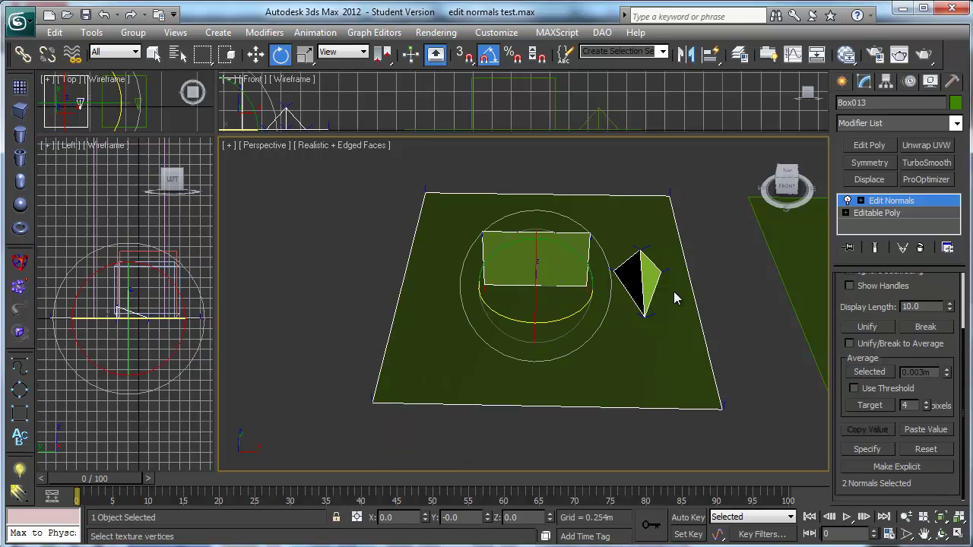
pyautogui.click(922, 432)
pyautogui.click(624, 417)
pyautogui.keyDown('alt'); pyautogui.moveTo(624, 417); pyautogui.dragTo(604, 388, button='middle'); pyautogui.keyUp('alt')
pyautogui.keyDown('alt'); pyautogui.moveTo(574, 358); pyautogui.dragTo(529, 363, button='middle'); pyautogui.keyUp('alt')
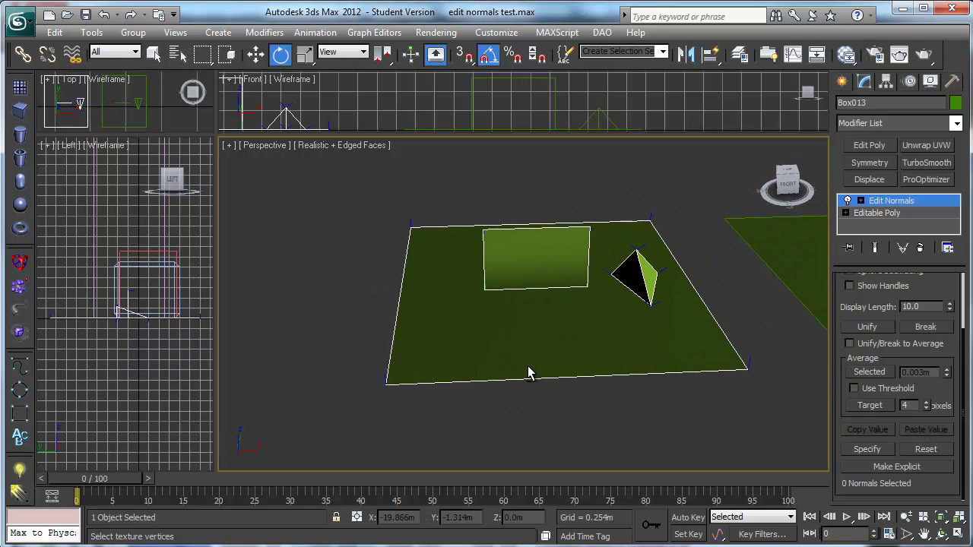
# Select the normals around the pyramid's base and paste the copied ground normal onto them
pyautogui.keyDown('alt'); pyautogui.moveTo(510, 272); pyautogui.dragTo(539, 381, button='middle'); pyautogui.keyUp('alt')
pyautogui.moveTo(556, 346); pyautogui.dragTo(555, 343)
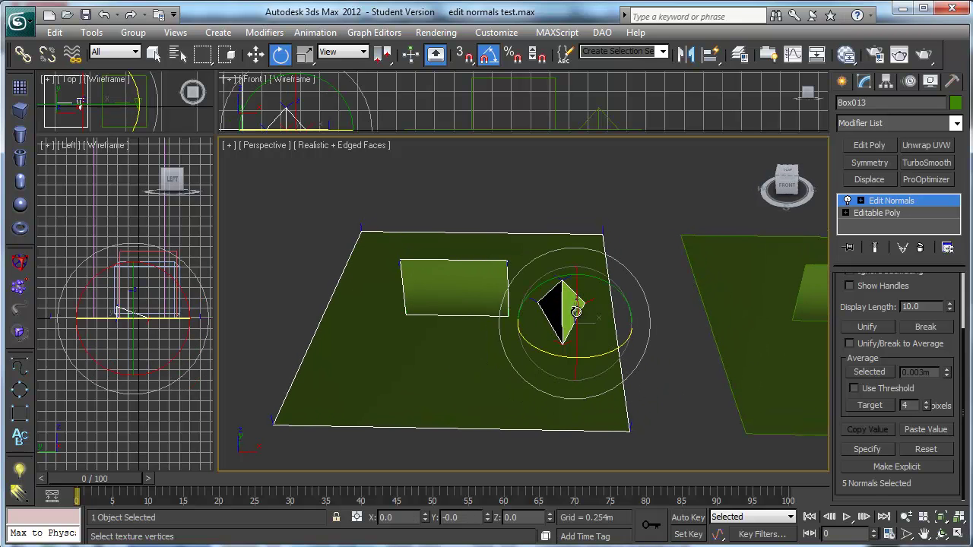
pyautogui.moveTo(498, 361); pyautogui.dragTo(543, 293)
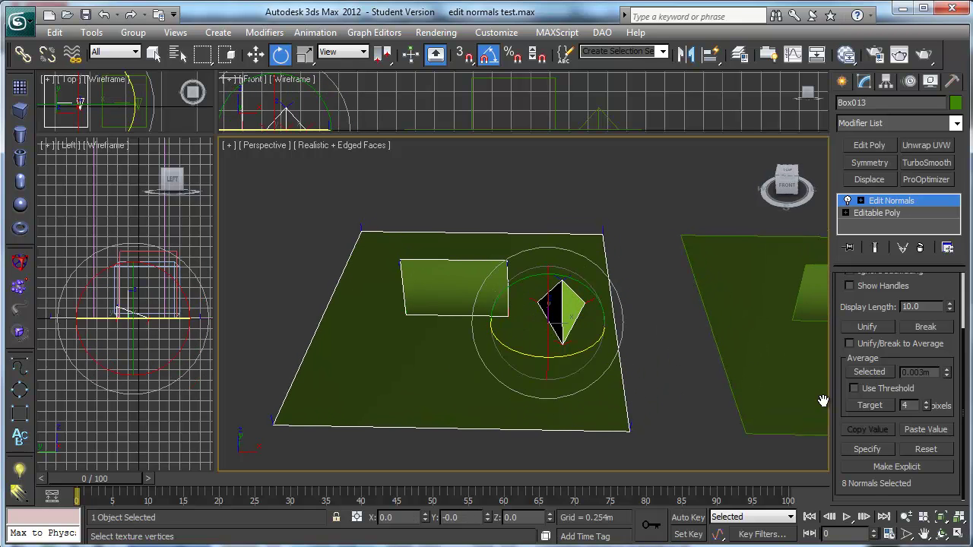
pyautogui.click(920, 435)
pyautogui.click(634, 404)
# Examine the base normals of the edited pyramid from behind and compare its shading with the pyramid on Box002
pyautogui.keyDown('alt'); pyautogui.moveTo(634, 403); pyautogui.dragTo(521, 350, button='middle'); pyautogui.keyUp('alt')
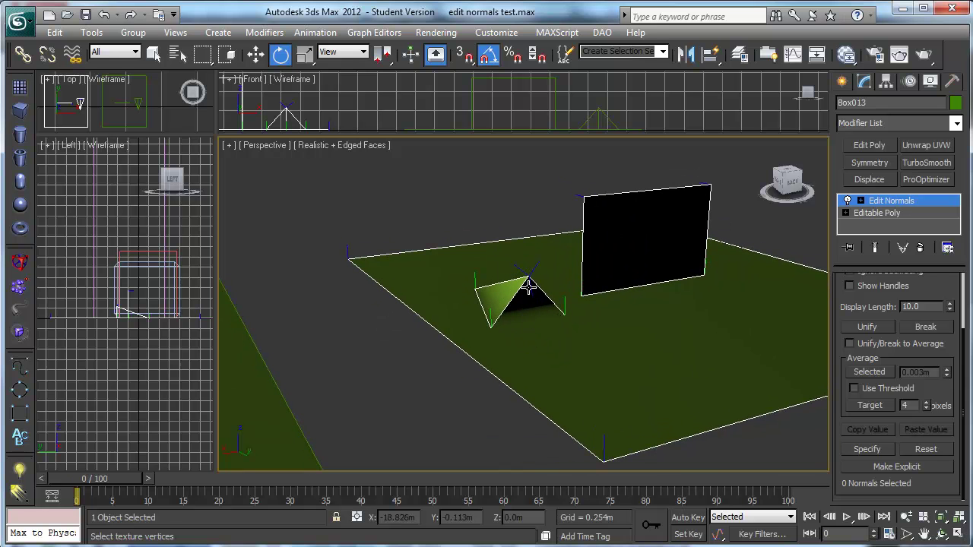
pyautogui.keyDown('alt'); pyautogui.moveTo(529, 305); pyautogui.dragTo(827, 311, button='middle'); pyautogui.keyUp('alt')
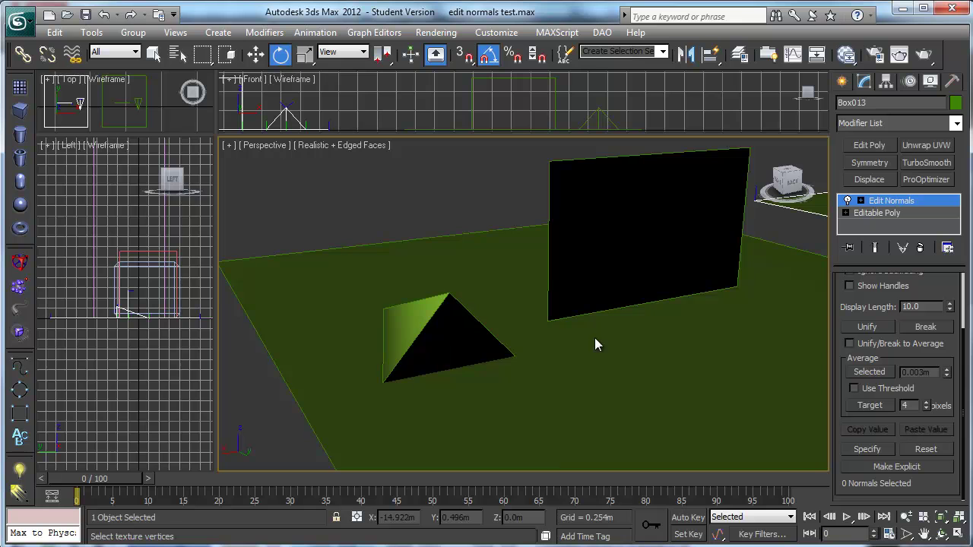
pyautogui.moveTo(610, 335); pyautogui.dragTo(419, 364, button='middle')
pyautogui.scroll(3, 536, 356)
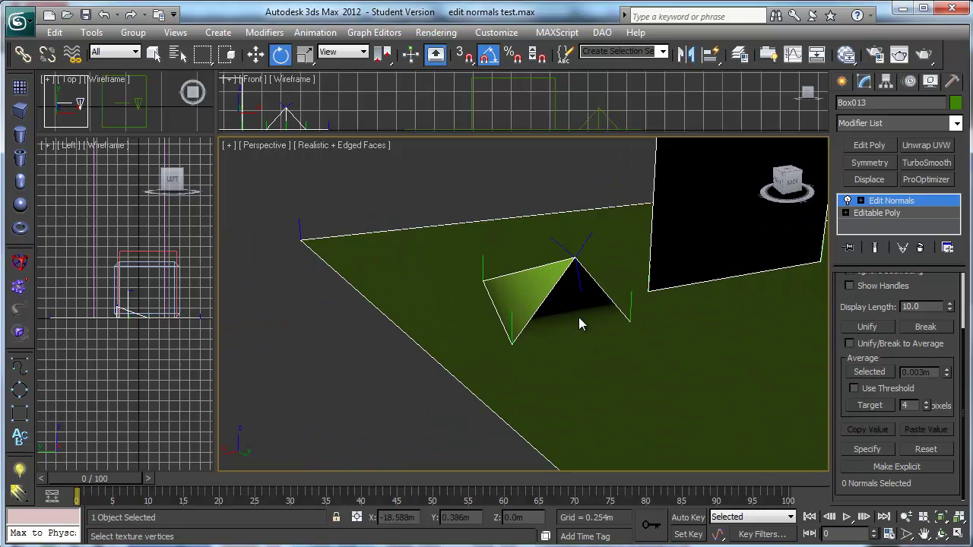
pyautogui.click(503, 327)
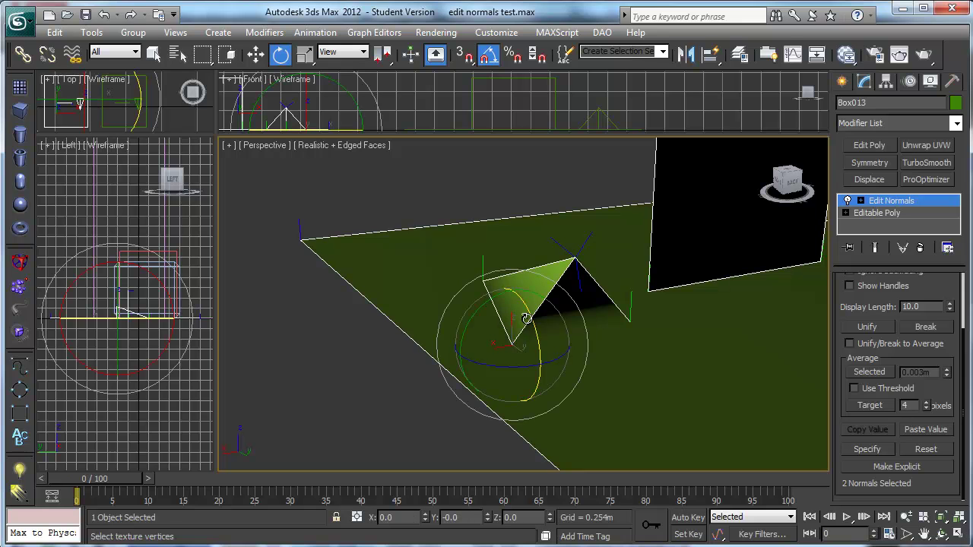
pyautogui.click(572, 190)
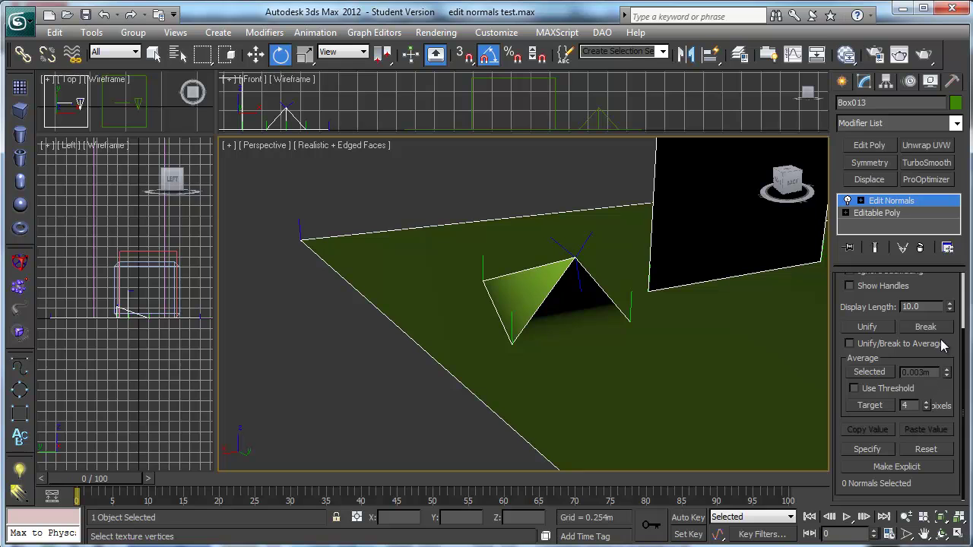
# Switch Edit Normals to select by Face, select a face of the pyramid and reset its normals
pyautogui.moveTo(958, 300); pyautogui.dragTo(958, 356)
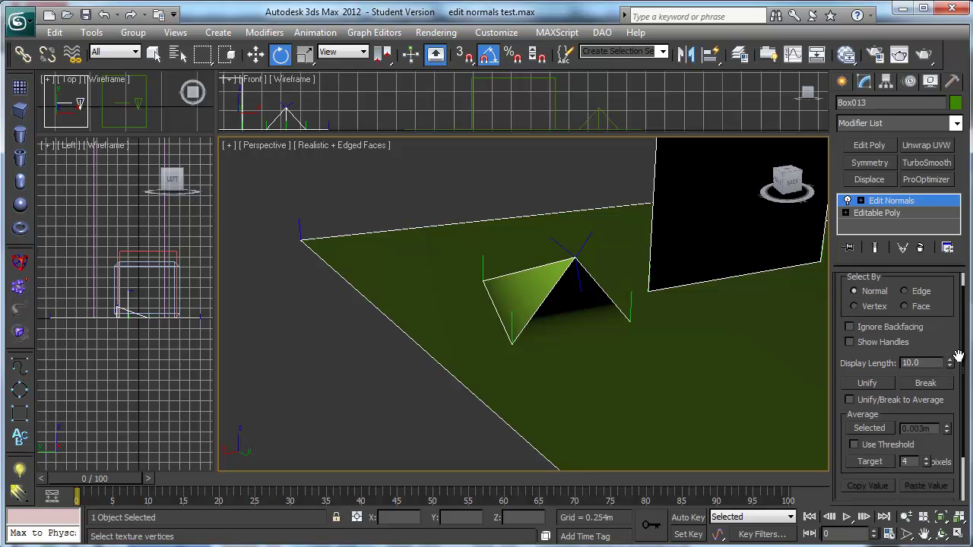
pyautogui.click(916, 307)
pyautogui.click(593, 315)
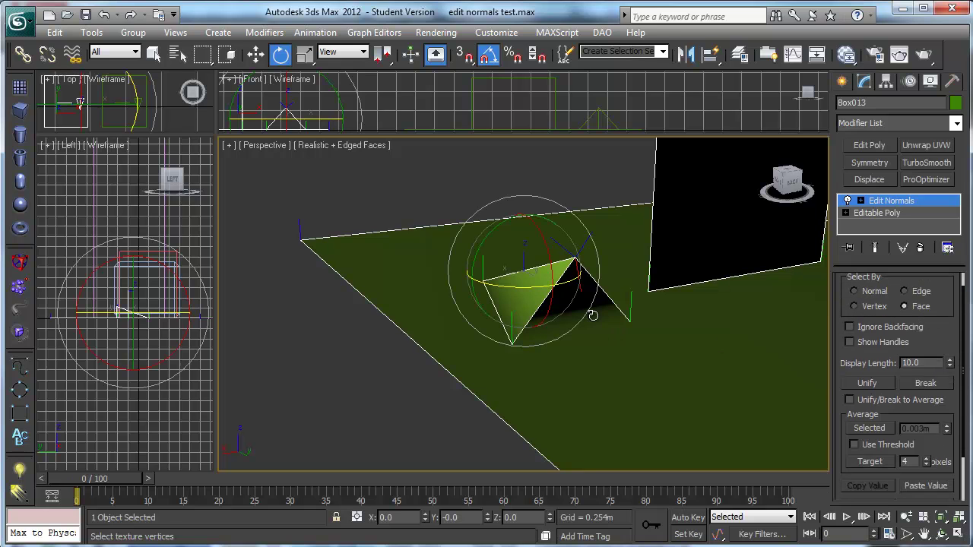
pyautogui.scroll(-2, 938, 466)
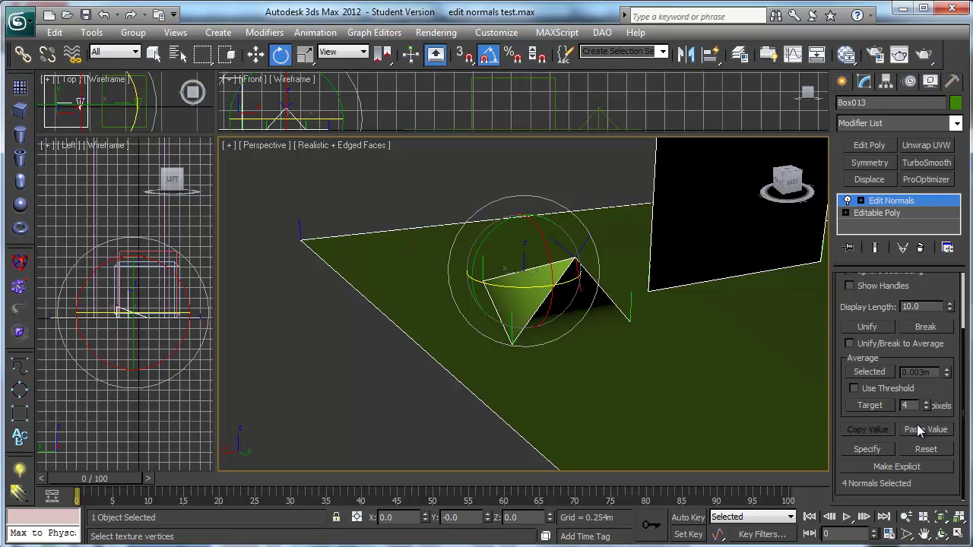
pyautogui.click(926, 450)
pyautogui.keyDown('alt'); pyautogui.moveTo(688, 427); pyautogui.dragTo(542, 412, button='middle'); pyautogui.keyUp('alt')
pyautogui.scroll(-4, 676, 421)
pyautogui.scroll(-3, 463, 382)
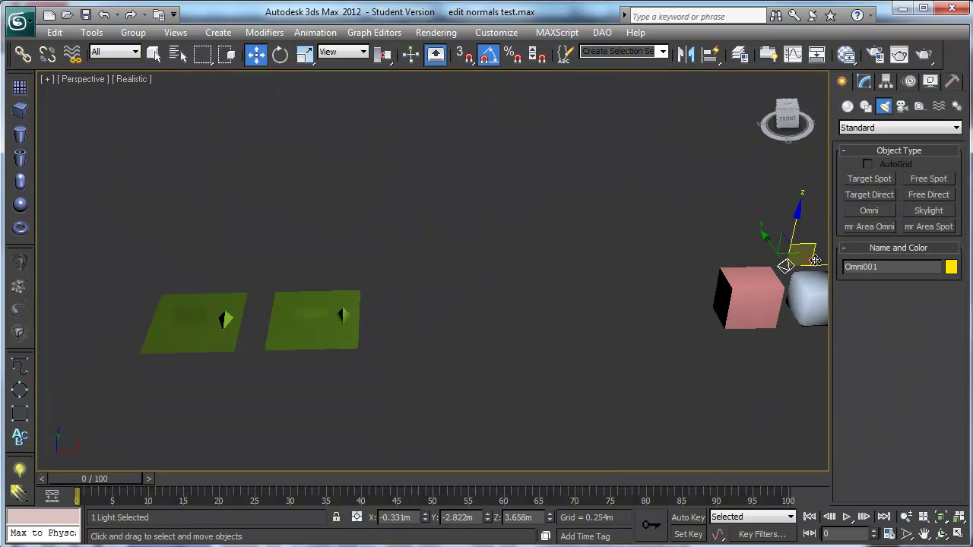
# Bring the pink cube and its neighbours into view and move the Omni light to about X 2.49 m
pyautogui.click(749, 298)
pyautogui.press('z')
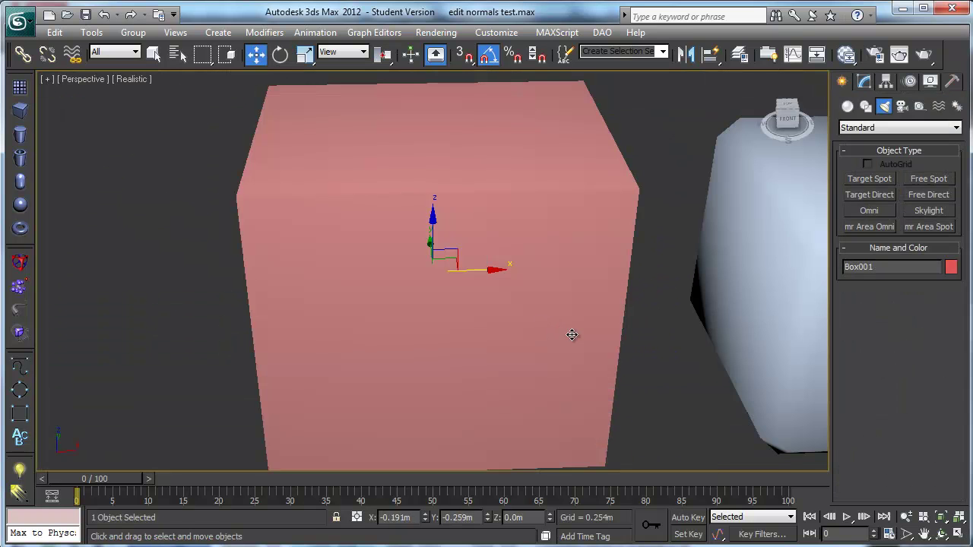
pyautogui.scroll(-4, 572, 334)
pyautogui.keyDown('alt'); pyautogui.moveTo(572, 334); pyautogui.dragTo(532, 319, button='middle'); pyautogui.keyUp('alt')
pyautogui.scroll(-2, 432, 317)
pyautogui.keyDown('alt'); pyautogui.moveTo(433, 317); pyautogui.dragTo(440, 318, button='middle'); pyautogui.keyUp('alt')
pyautogui.click(454, 180)
pyautogui.moveTo(482, 178)
pyautogui.mouseDown()
pyautogui.moveTo(696, 159)
pyautogui.moveTo(642, 163)
pyautogui.mouseUp()
# Move the Omni light away from the cubes along Y, to about -13.84 m
pyautogui.scroll(-3, 644, 205)
pyautogui.keyDown('alt'); pyautogui.moveTo(645, 199); pyautogui.dragTo(722, 224, button='middle'); pyautogui.keyUp('alt')
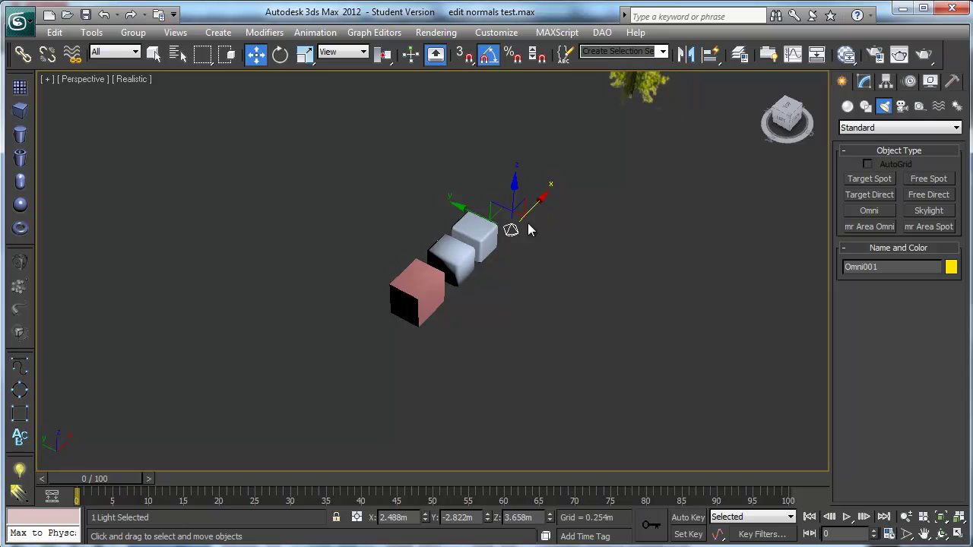
pyautogui.moveTo(471, 212); pyautogui.dragTo(757, 308)
# Show all four viewports, frame the cubes in perspective and move the Omni light in the Front view to about X 75.66 m
pyautogui.hotkey('alt', 'w')
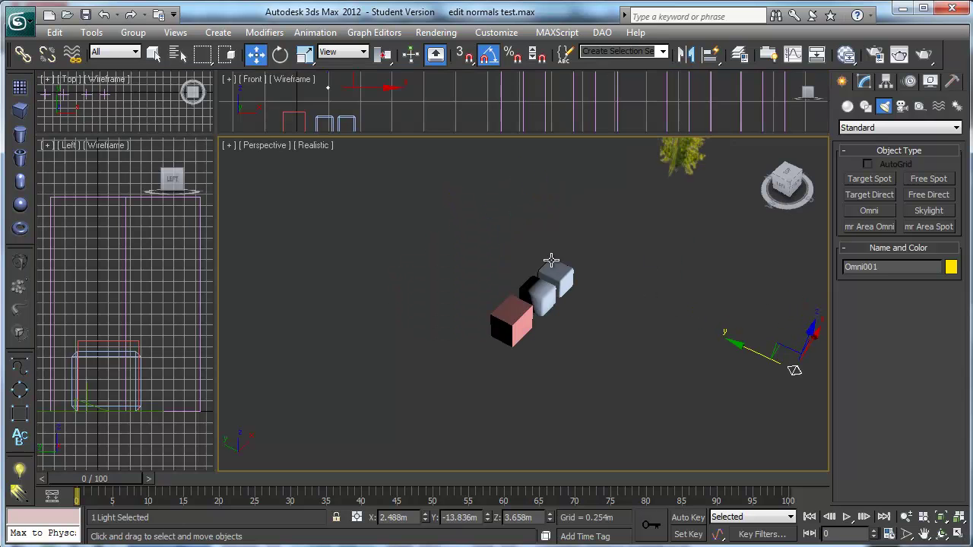
pyautogui.scroll(-3, 426, 109)
pyautogui.moveTo(425, 112); pyautogui.dragTo(405, 101, button='middle')
pyautogui.scroll(-1, 400, 98)
pyautogui.keyDown('alt'); pyautogui.moveTo(560, 282); pyautogui.dragTo(509, 251, button='middle'); pyautogui.keyUp('alt')
pyautogui.scroll(5, 623, 345)
pyautogui.moveTo(684, 365); pyautogui.dragTo(565, 341, button='middle')
pyautogui.scroll(3, 565, 341)
pyautogui.moveTo(649, 348); pyautogui.dragTo(536, 346, button='middle')
pyautogui.scroll(2, 535, 346)
pyautogui.moveTo(536, 347); pyautogui.dragTo(499, 315, button='middle')
pyautogui.rightClick(460, 105)
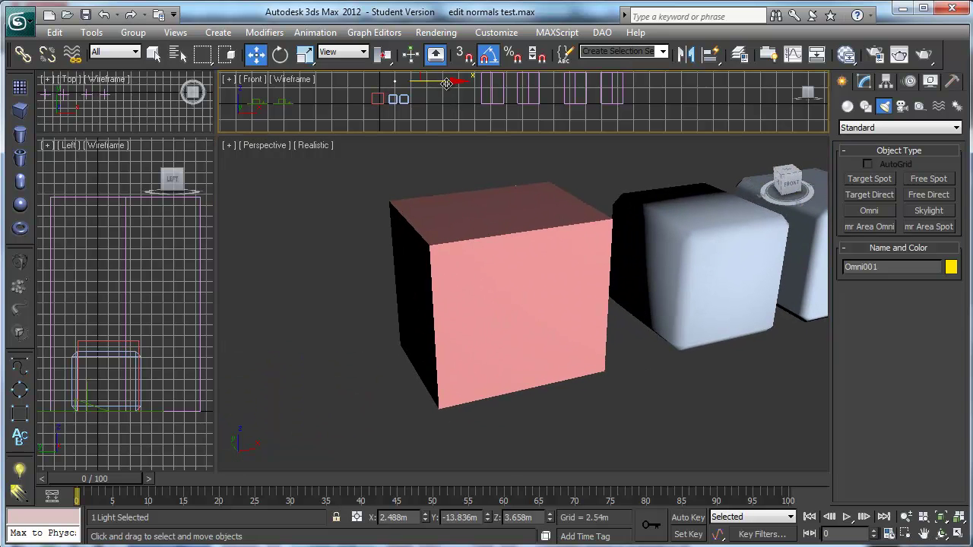
pyautogui.moveTo(446, 82); pyautogui.dragTo(897, 81)
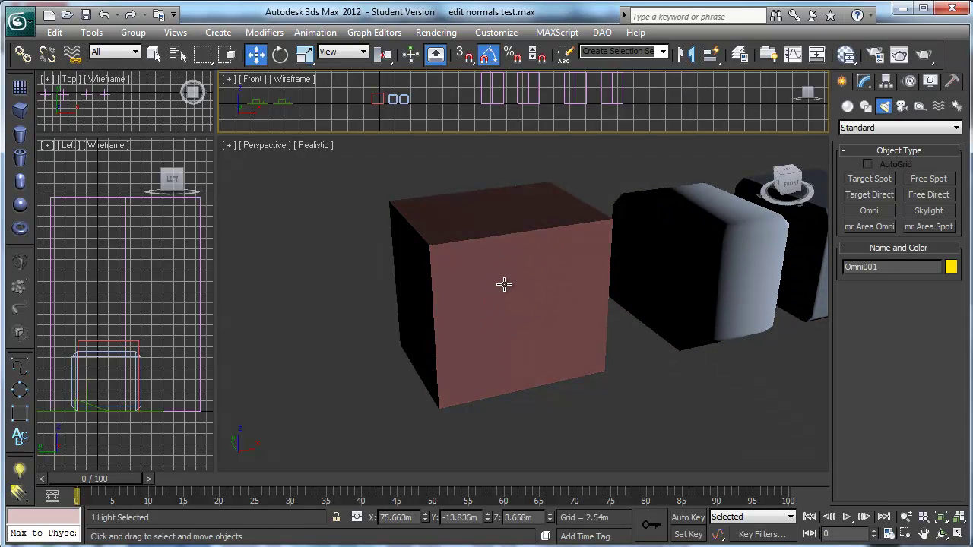
# Bring the two chamfered cubes into view, select them and display their edges over the shading
pyautogui.moveTo(684, 251); pyautogui.dragTo(374, 282, button='middle')
pyautogui.click(564, 291)
pyautogui.press('F4')
pyautogui.keyDown('alt'); pyautogui.moveTo(578, 289); pyautogui.dragTo(523, 293, button='middle'); pyautogui.keyUp('alt')
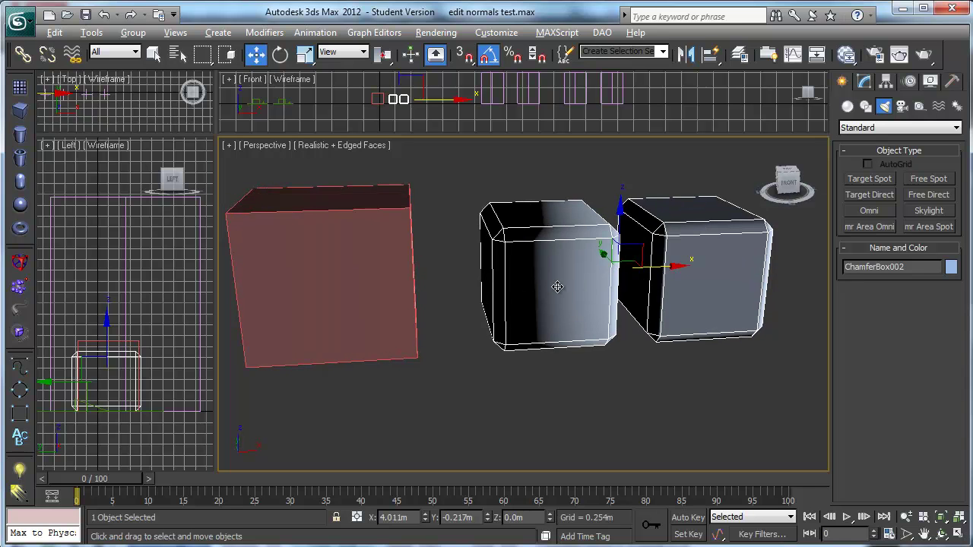
pyautogui.press('alt')
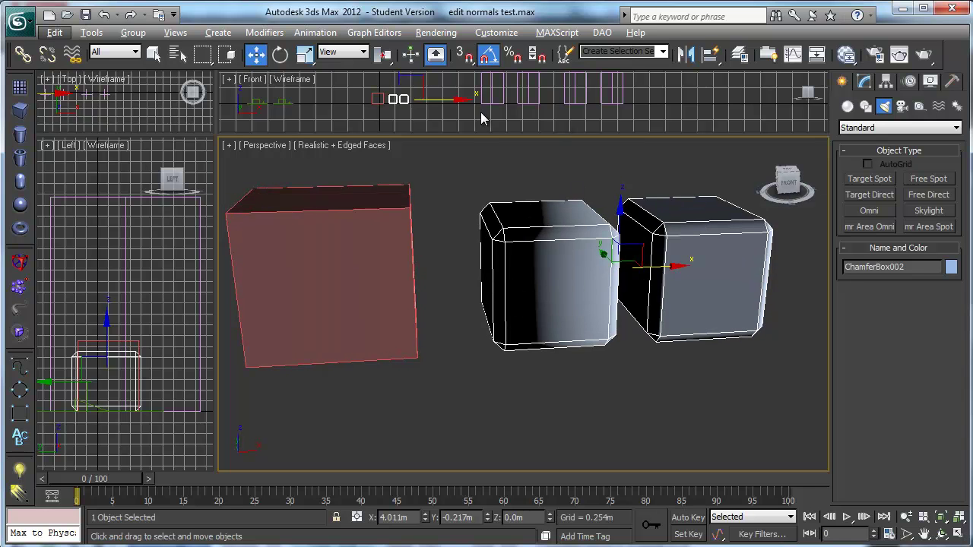
# Select the Omni light in the Front view and move it closer to the cubes, to about X 43.47 m
pyautogui.click(634, 107)
pyautogui.scroll(-2, 633, 107)
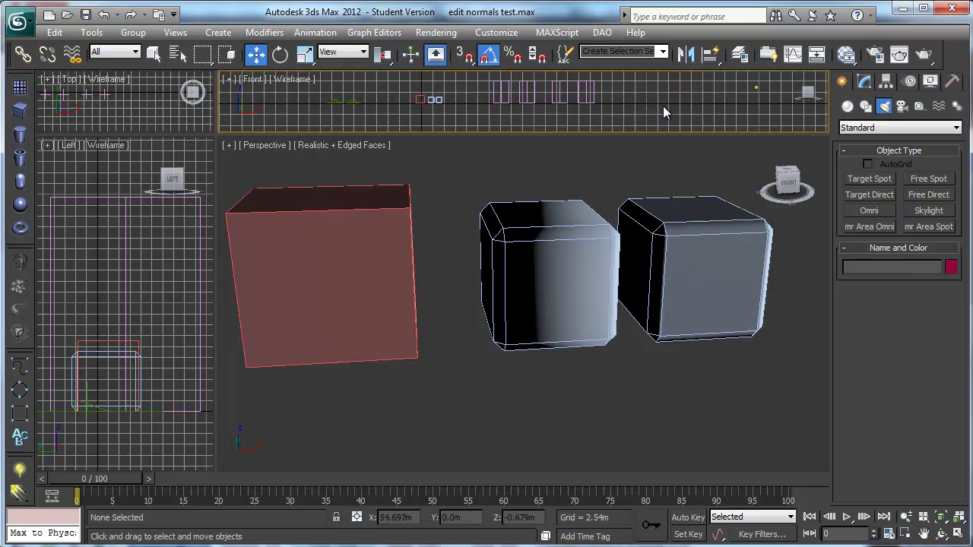
pyautogui.click(755, 89)
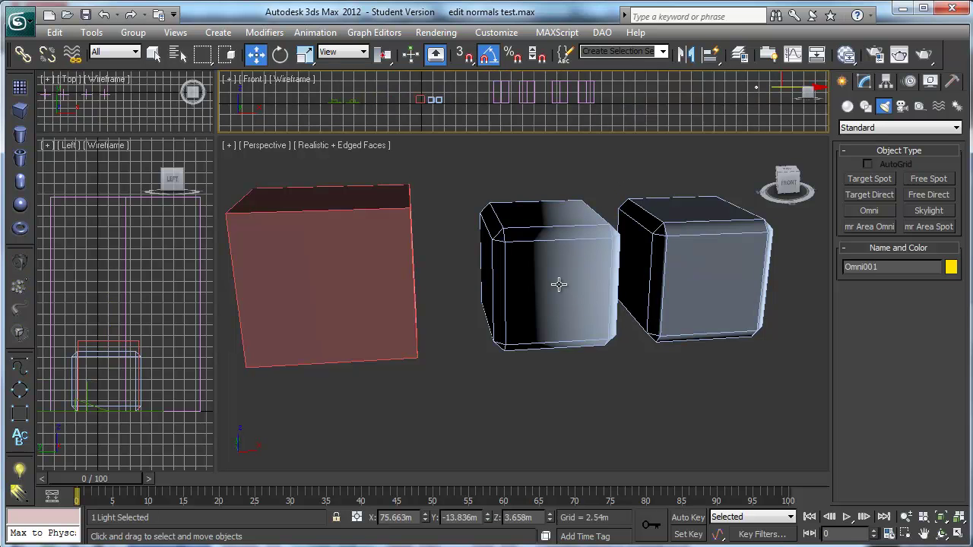
pyautogui.moveTo(550, 287); pyautogui.dragTo(542, 294, button='middle')
pyautogui.moveTo(769, 95); pyautogui.dragTo(747, 107, button='middle')
pyautogui.moveTo(774, 100)
pyautogui.mouseDown()
pyautogui.moveTo(547, 112)
pyautogui.moveTo(777, 105)
pyautogui.moveTo(631, 118)
pyautogui.mouseUp()
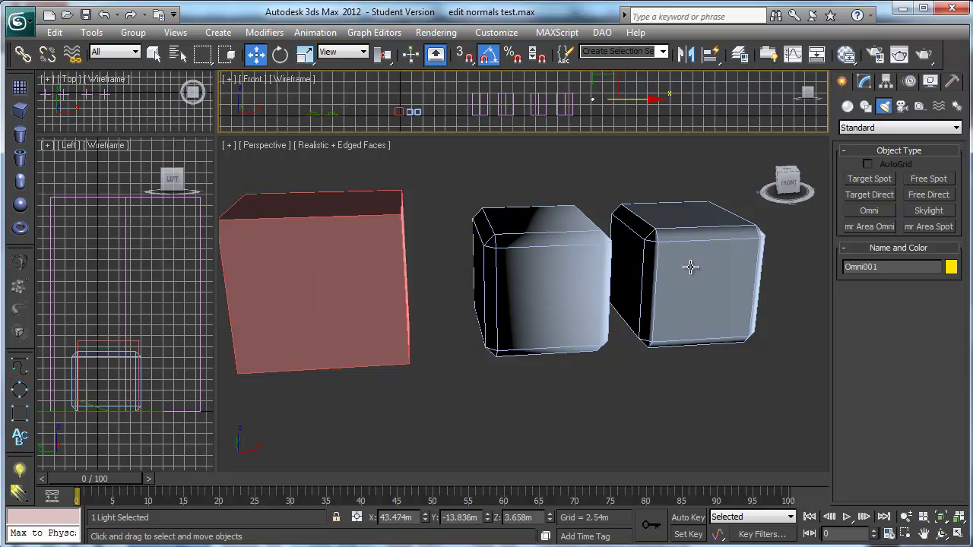
# Hide the edged-faces display and move the Omni light further along X in the Front view, to about X 23.36 m
pyautogui.moveTo(713, 302); pyautogui.dragTo(595, 330, button='middle')
pyautogui.press('F4')
pyautogui.rightClick(622, 128)
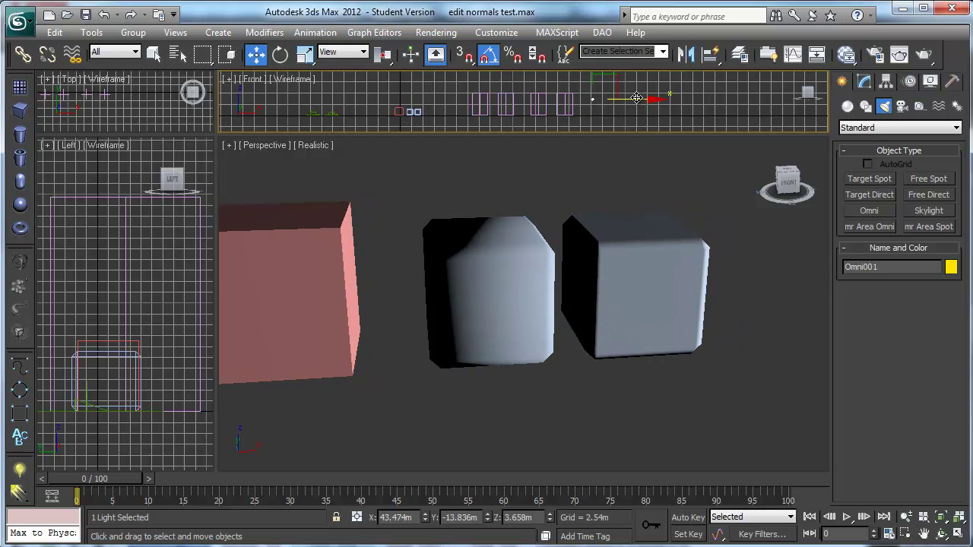
pyautogui.moveTo(636, 98)
pyautogui.mouseDown()
pyautogui.moveTo(707, 100)
pyautogui.moveTo(451, 134)
pyautogui.moveTo(647, 114)
pyautogui.moveTo(486, 114)
pyautogui.moveTo(917, 126)
pyautogui.moveTo(350, 145)
pyautogui.moveTo(482, 160)
pyautogui.moveTo(691, 157)
pyautogui.moveTo(399, 169)
pyautogui.moveTo(673, 156)
pyautogui.moveTo(449, 175)
pyautogui.moveTo(713, 146)
pyautogui.moveTo(352, 163)
pyautogui.moveTo(654, 148)
pyautogui.moveTo(646, 137)
pyautogui.moveTo(552, 136)
pyautogui.mouseUp()
# Select the chamfered cubes, activate their Edit Normals modifier and compare the corner normals of both cubes up close
pyautogui.click(533, 261)
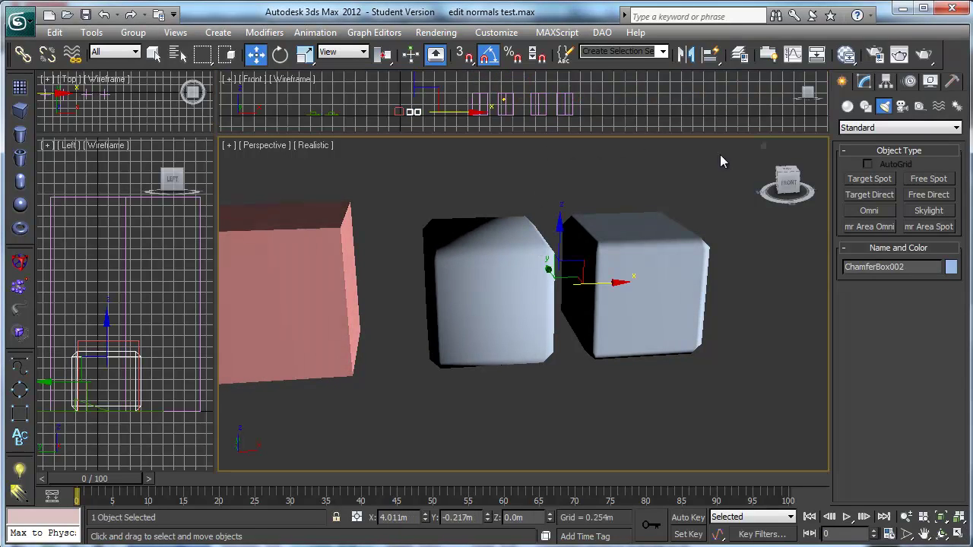
pyautogui.click(864, 81)
pyautogui.click(894, 215)
pyautogui.keyDown('alt'); pyautogui.moveTo(645, 313); pyautogui.dragTo(585, 330, button='middle'); pyautogui.keyUp('alt')
pyautogui.scroll(2, 555, 339)
pyautogui.keyDown('alt'); pyautogui.moveTo(524, 377); pyautogui.dragTo(500, 367, button='middle'); pyautogui.keyUp('alt')
pyautogui.scroll(1, 479, 351)
pyautogui.moveTo(460, 341); pyautogui.dragTo(465, 346, button='middle')
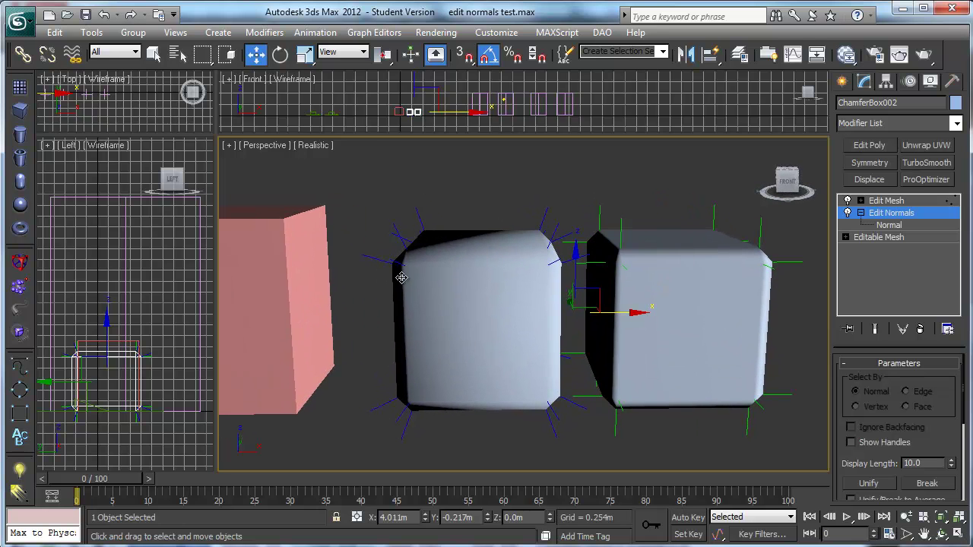
pyautogui.keyDown('alt'); pyautogui.moveTo(401, 286); pyautogui.dragTo(423, 344, button='middle'); pyautogui.keyUp('alt')
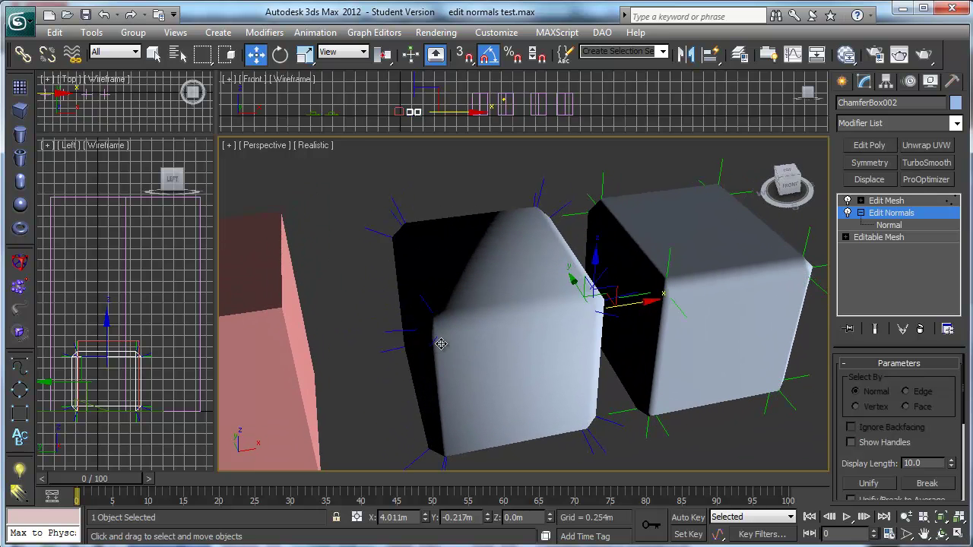
pyautogui.moveTo(449, 335); pyautogui.dragTo(449, 333, button='middle')
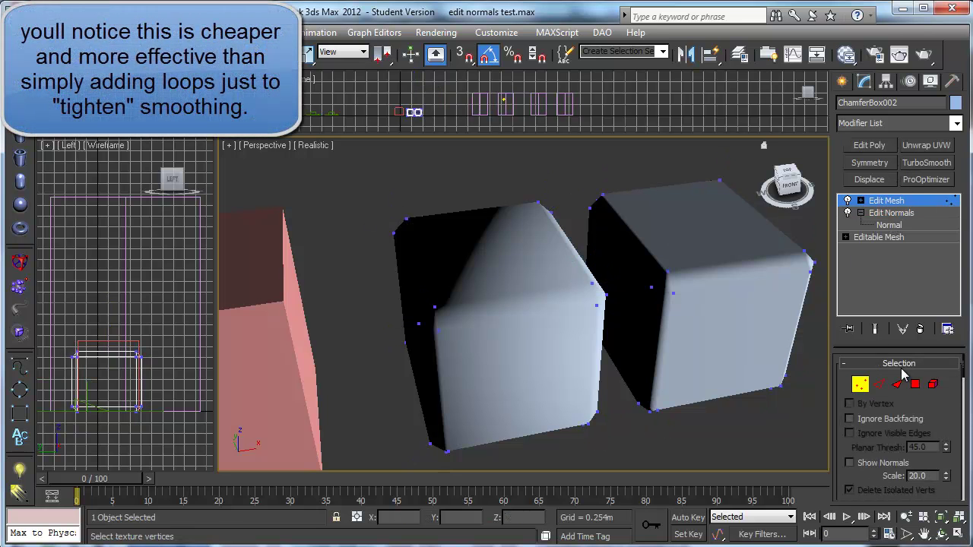
# In Edit Mesh at polygon level, select the front face of the first chamfered cube together with its adjoining bevel polygons
pyautogui.click(915, 384)
pyautogui.click(478, 351)
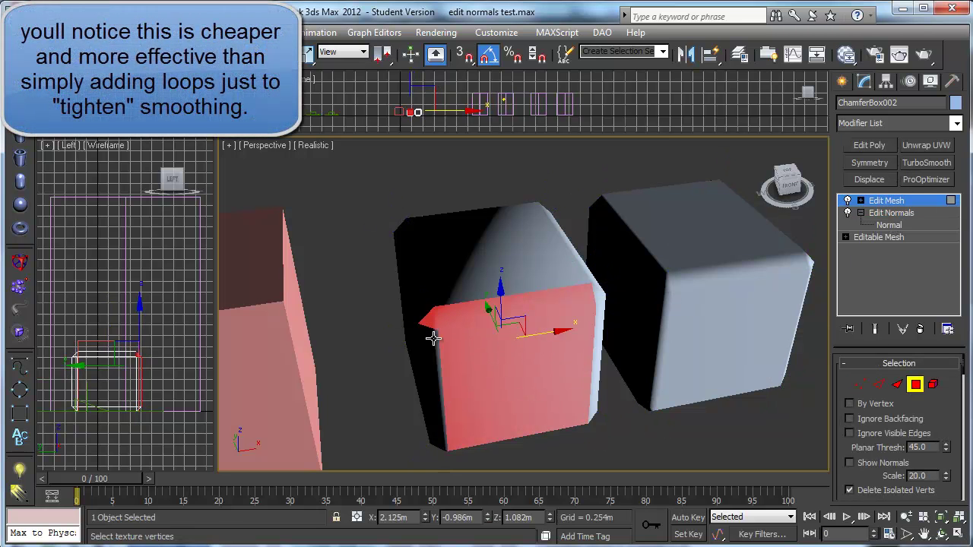
pyautogui.moveTo(433, 347); pyautogui.dragTo(432, 326)
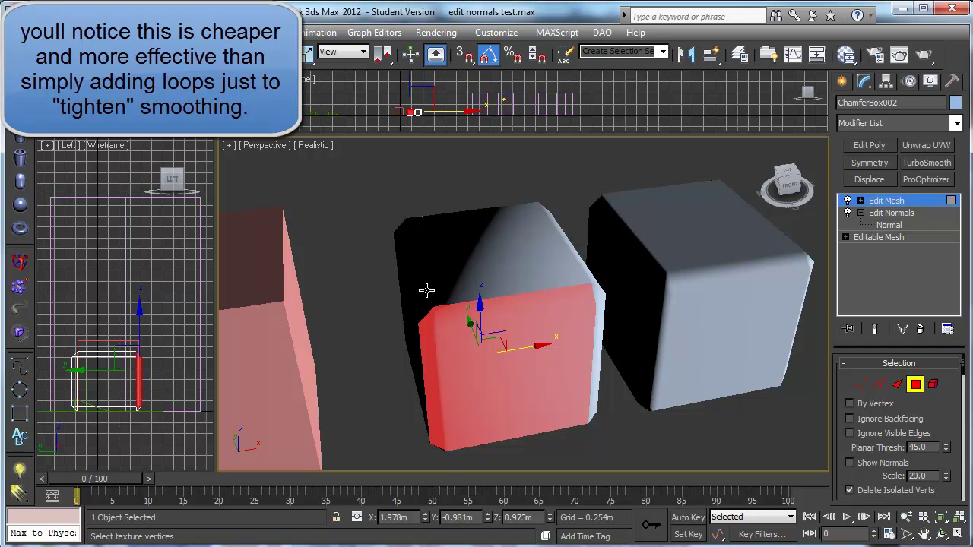
# Enter the Normal level of Edit Normals, show edged faces, select a front corner normal on the second chamfered cube and zoom to it
pyautogui.click(905, 226)
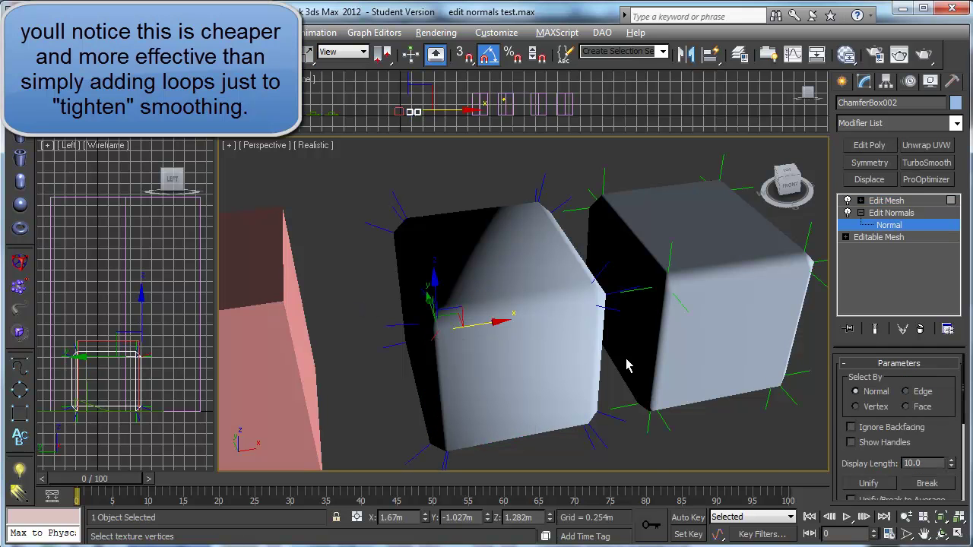
pyautogui.keyDown('alt'); pyautogui.moveTo(621, 367); pyautogui.dragTo(631, 308, button='middle'); pyautogui.keyUp('alt')
pyautogui.press('F4')
pyautogui.moveTo(550, 338); pyautogui.dragTo(457, 344, button='middle')
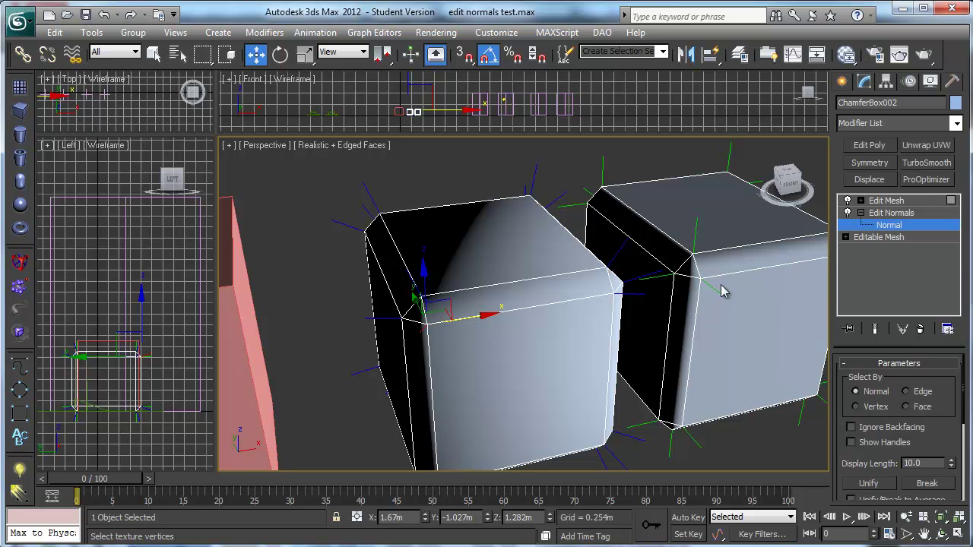
pyautogui.moveTo(732, 303); pyautogui.dragTo(508, 302, button='middle')
pyautogui.press('z')
pyautogui.scroll(6, 510, 310)
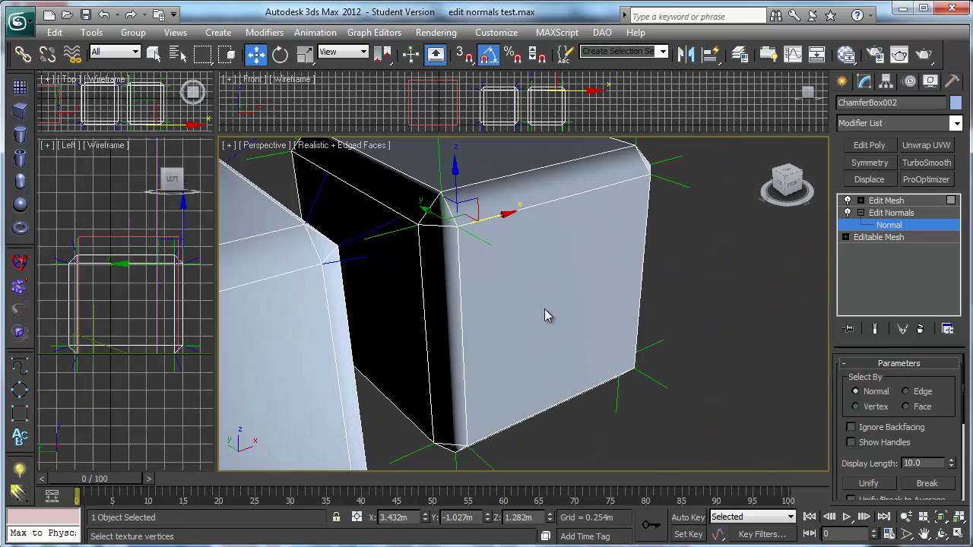
# Examine how the shading follows the face-aligned normals at the second cube's corners and bevels, compared with the first cube
pyautogui.scroll(-3, 578, 300)
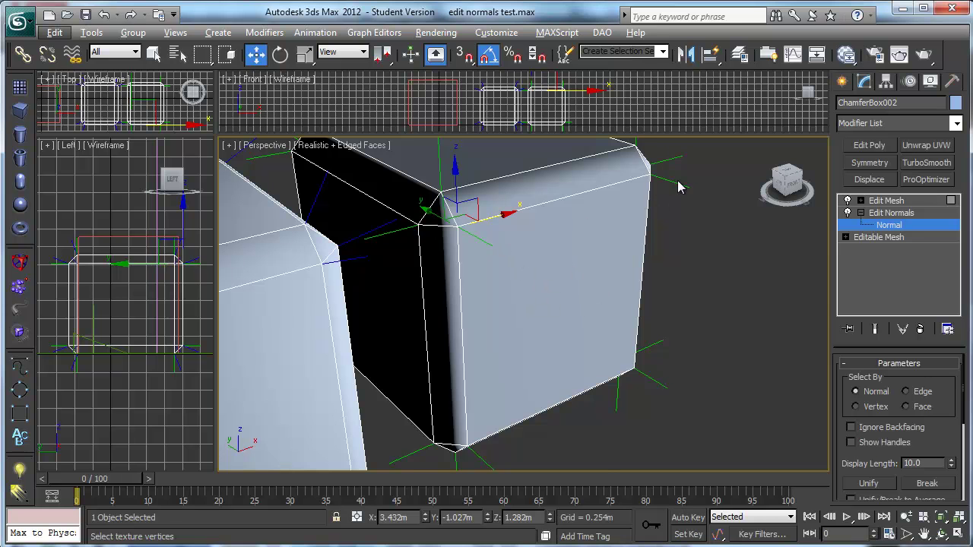
pyautogui.scroll(-3, 532, 407)
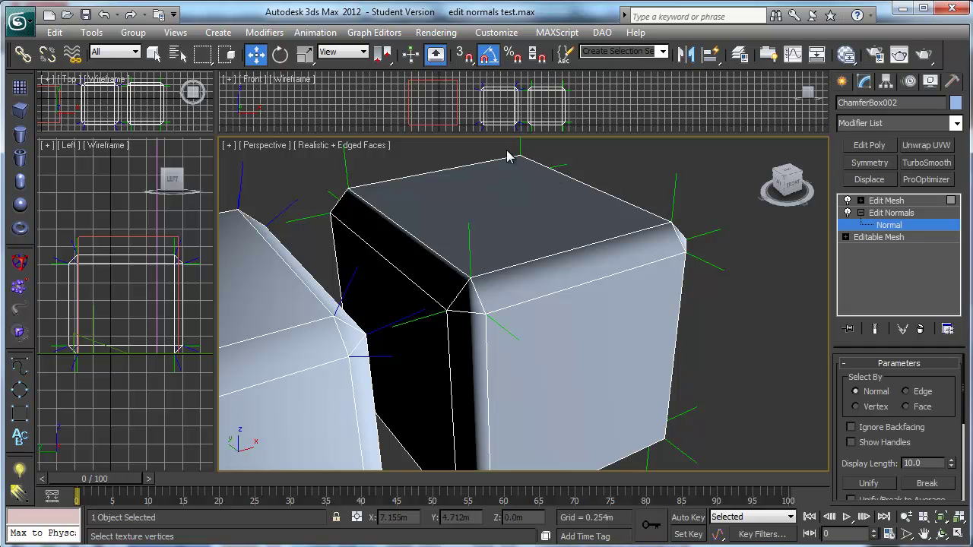
pyautogui.keyDown('alt'); pyautogui.moveTo(425, 215); pyautogui.dragTo(466, 222, button='middle'); pyautogui.keyUp('alt')
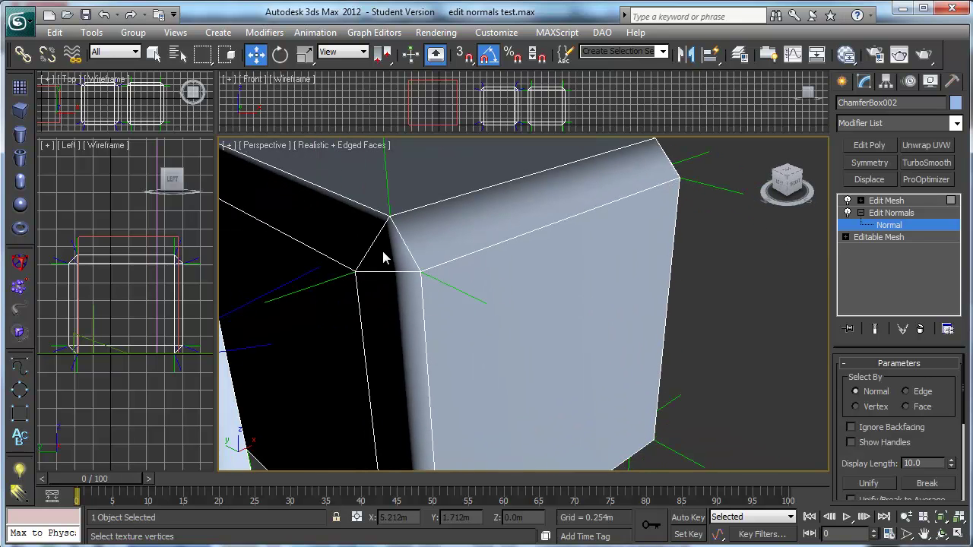
pyautogui.moveTo(425, 257); pyautogui.dragTo(413, 257, button='middle')
pyautogui.scroll(-3, 414, 257)
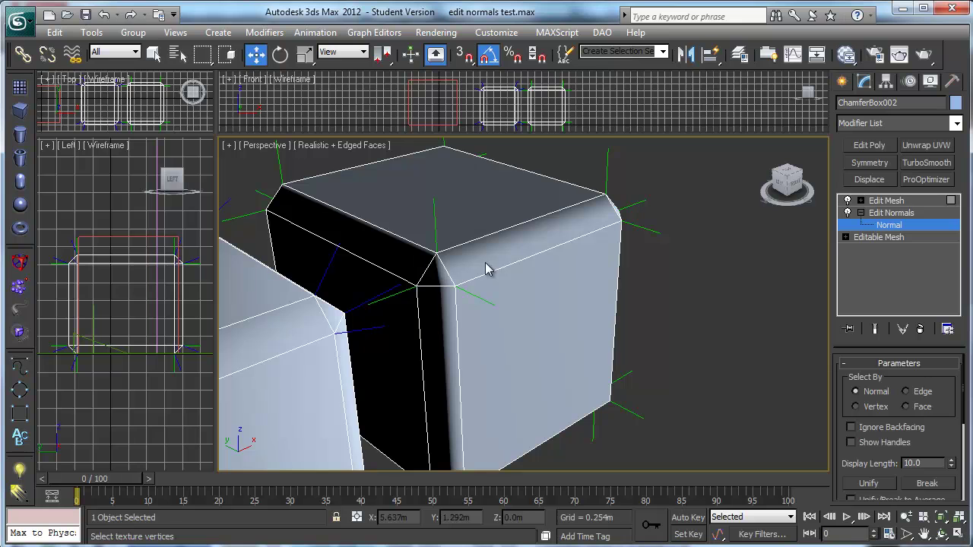
pyautogui.keyDown('alt'); pyautogui.moveTo(567, 330); pyautogui.dragTo(491, 286, button='middle'); pyautogui.keyUp('alt')
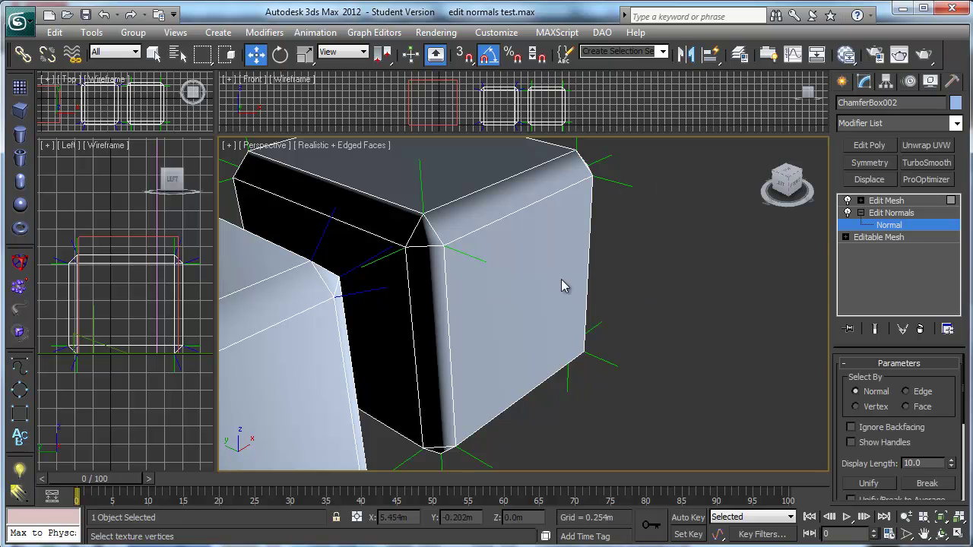
pyautogui.moveTo(514, 359); pyautogui.dragTo(613, 295, button='middle')
pyautogui.scroll(-2, 613, 295)
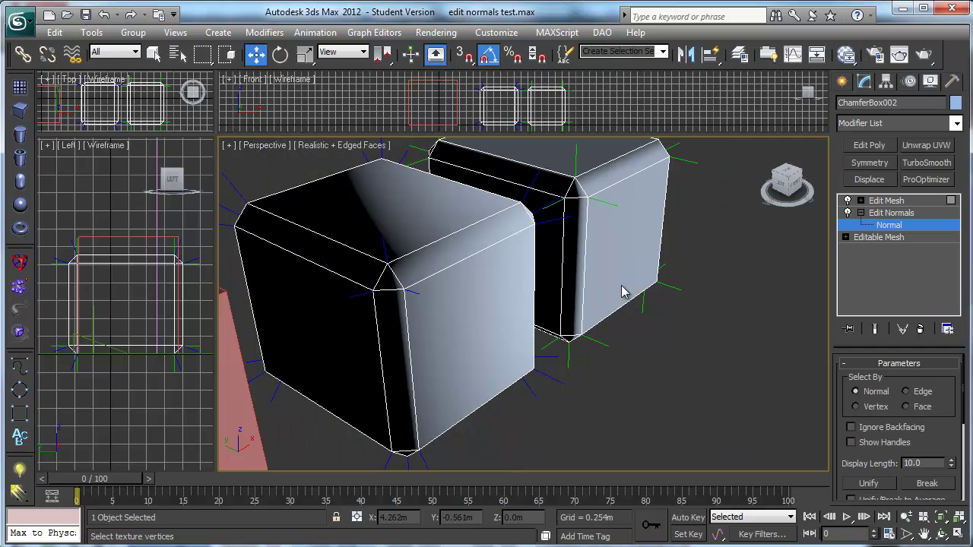
# Select the corner normals around the first chamfered cube's front face and inspect their directions from several angles
pyautogui.moveTo(422, 292)
pyautogui.keyDown('alt'); pyautogui.mouseDown(button='middle')
pyautogui.moveTo(474, 332)
pyautogui.moveTo(395, 285)
pyautogui.moveTo(408, 300)
pyautogui.mouseUp(button='middle'); pyautogui.keyUp('alt')
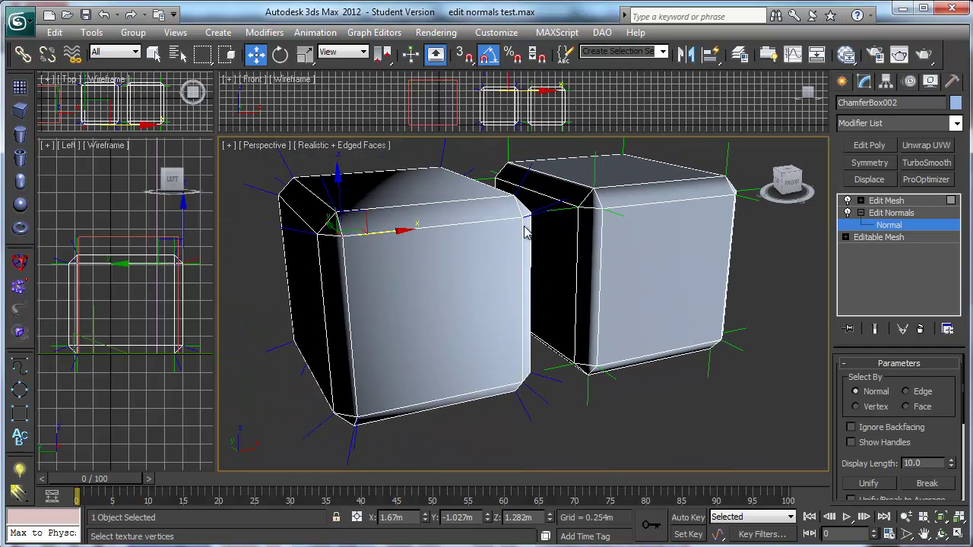
pyautogui.keyDown('alt'); pyautogui.moveTo(535, 400); pyautogui.dragTo(542, 396, button='middle'); pyautogui.keyUp('alt')
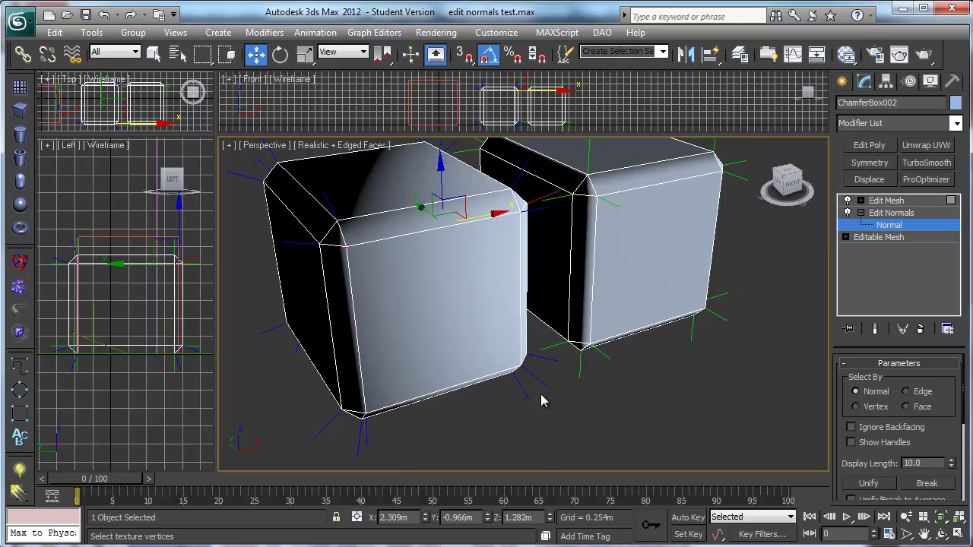
pyautogui.keyDown('alt'); pyautogui.moveTo(424, 425); pyautogui.dragTo(386, 415, button='middle'); pyautogui.keyUp('alt')
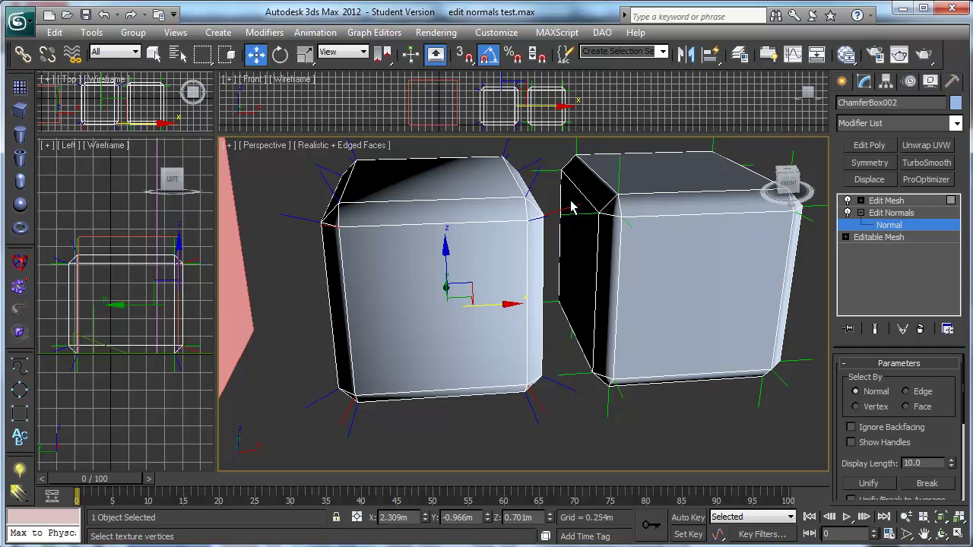
pyautogui.keyDown('alt'); pyautogui.moveTo(544, 256); pyautogui.dragTo(571, 270, button='middle'); pyautogui.keyUp('alt')
pyautogui.keyDown('alt'); pyautogui.moveTo(538, 210); pyautogui.dragTo(315, 219, button='middle'); pyautogui.keyUp('alt')
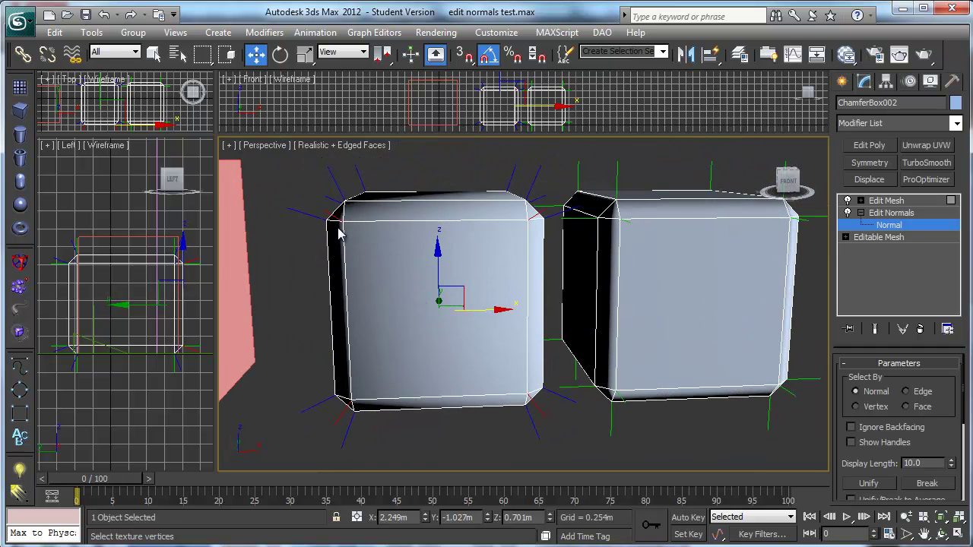
pyautogui.keyDown('alt'); pyautogui.moveTo(544, 257); pyautogui.dragTo(647, 319, button='middle'); pyautogui.keyUp('alt')
pyautogui.scroll(-2, 646, 319)
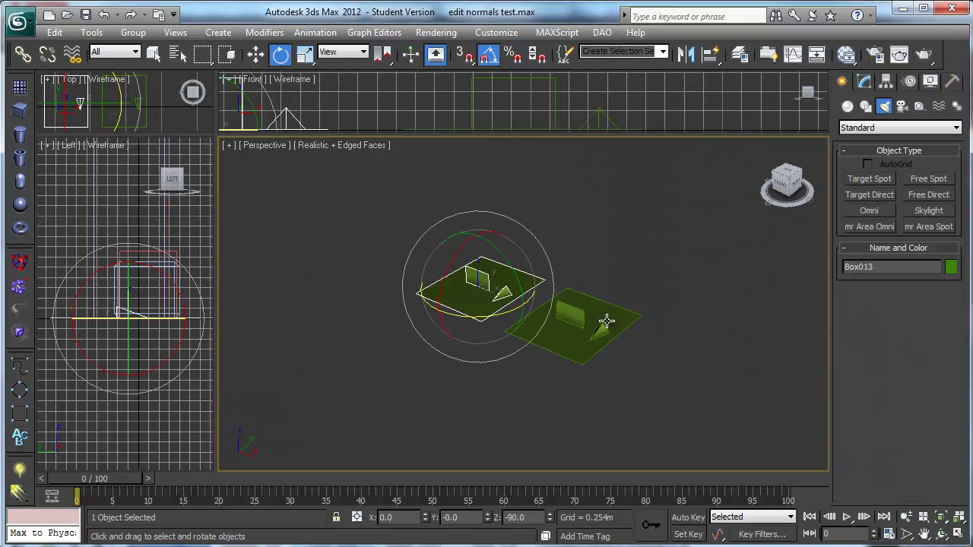
# Select one of the crossed-plane trees (Box012) and frame it in the perspective view
pyautogui.click(647, 382)
pyautogui.scroll(-5, 647, 382)
pyautogui.keyDown('alt'); pyautogui.moveTo(522, 331); pyautogui.dragTo(630, 352, button='middle'); pyautogui.keyUp('alt')
pyautogui.click(739, 353)
pyautogui.press('z')
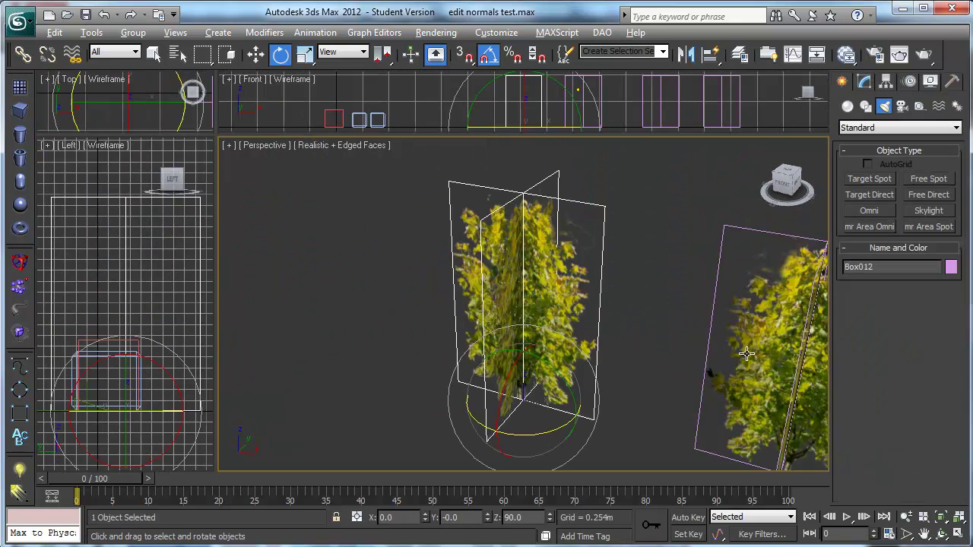
# Select the Omni light in front of the row of trees and move it horizontally past them with the Move tool
pyautogui.keyDown('alt'); pyautogui.moveTo(738, 368); pyautogui.dragTo(754, 390, button='middle'); pyautogui.keyUp('alt')
pyautogui.scroll(-4, 695, 375)
pyautogui.click(746, 422)
pyautogui.press('w')
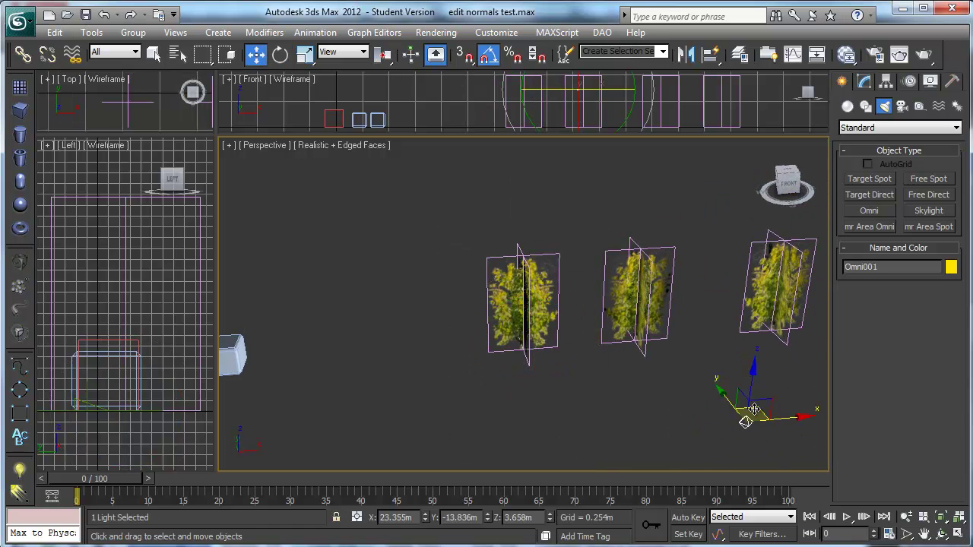
pyautogui.moveTo(754, 409); pyautogui.dragTo(574, 423)
pyautogui.keyDown('alt'); pyautogui.moveTo(573, 424); pyautogui.dragTo(283, 371, button='middle'); pyautogui.keyUp('alt')
# Maximize the perspective view and move the Omni light to about X 16.50 m, Y -12.30 m
pyautogui.hotkey('alt', 'w')
pyautogui.moveTo(304, 277); pyautogui.dragTo(260, 282, button='middle')
pyautogui.moveTo(411, 382); pyautogui.dragTo(368, 268, button='middle')
pyautogui.moveTo(235, 394); pyautogui.dragTo(417, 423)
pyautogui.keyDown('alt'); pyautogui.moveTo(417, 423); pyautogui.dragTo(391, 373, button='middle'); pyautogui.keyUp('alt')
pyautogui.moveTo(186, 302); pyautogui.dragTo(170, 257)
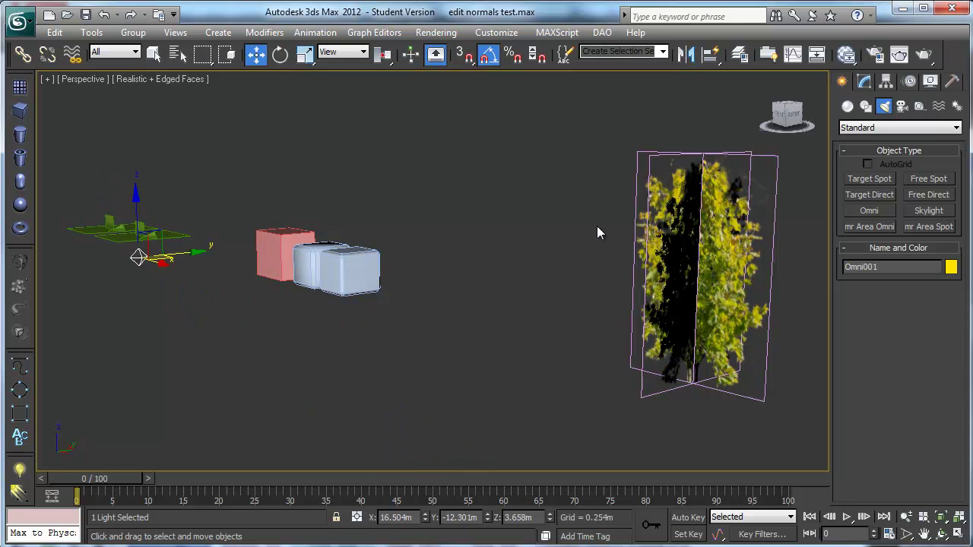
# Move the Omni light horizontally behind the crossed-plane tree and back to its front to test the lighting on both sides
pyautogui.keyDown('alt'); pyautogui.moveTo(666, 280); pyautogui.dragTo(320, 368, button='middle'); pyautogui.keyUp('alt')
pyautogui.moveTo(209, 367); pyautogui.dragTo(338, 245)
pyautogui.moveTo(286, 376); pyautogui.dragTo(663, 142)
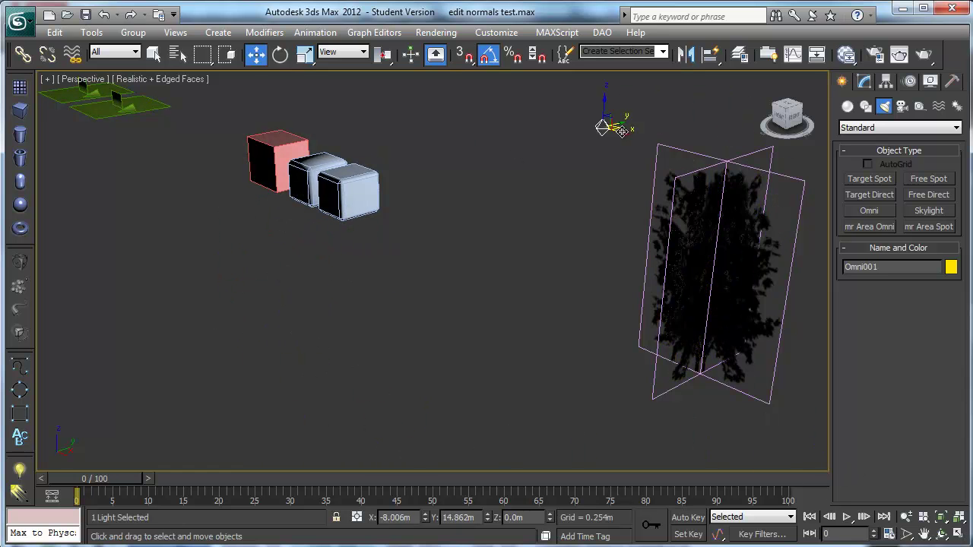
pyautogui.moveTo(577, 137); pyautogui.dragTo(369, 212)
pyautogui.moveTo(462, 133); pyautogui.dragTo(434, 182)
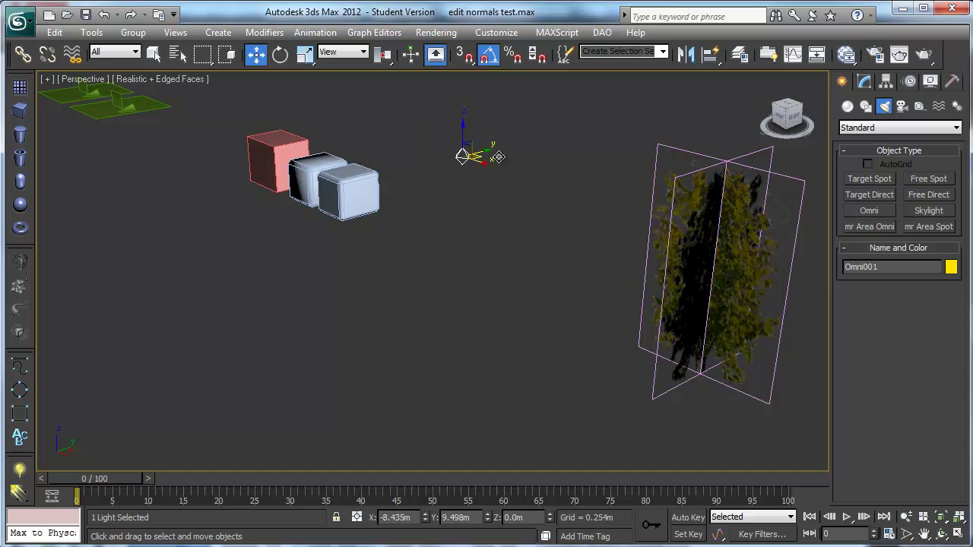
pyautogui.moveTo(508, 152); pyautogui.dragTo(303, 377)
# Select the neighbouring crossed-plane tree with Edit Normals (Box010) and inspect its planes' shading from several angles
pyautogui.moveTo(302, 377); pyautogui.dragTo(470, 347, button='middle')
pyautogui.scroll(-3, 273, 289)
pyautogui.moveTo(548, 242); pyautogui.dragTo(495, 320, button='middle')
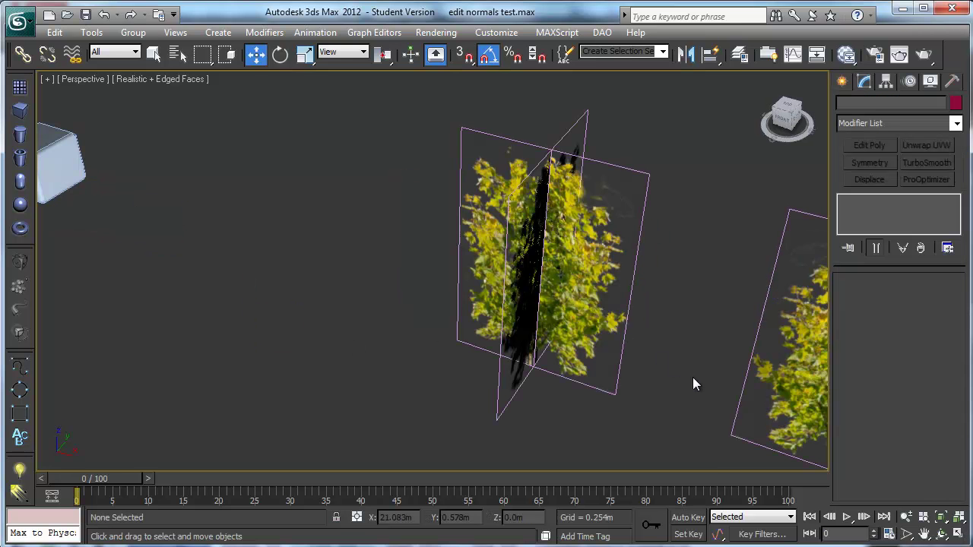
pyautogui.moveTo(692, 377); pyautogui.dragTo(535, 330, button='middle')
pyautogui.click(700, 320)
pyautogui.moveTo(762, 325); pyautogui.dragTo(513, 333, button='middle')
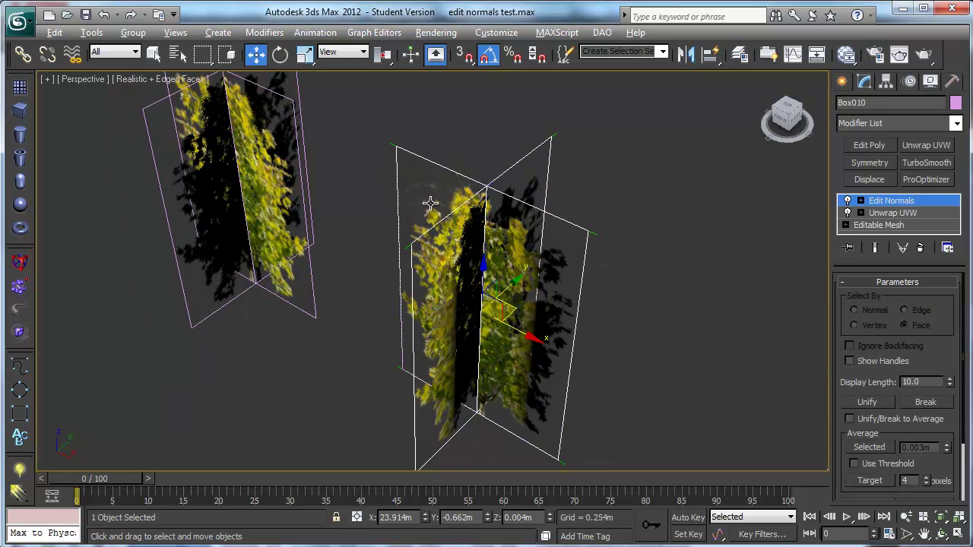
pyautogui.keyDown('alt'); pyautogui.moveTo(430, 203); pyautogui.dragTo(471, 200, button='middle'); pyautogui.keyUp('alt')
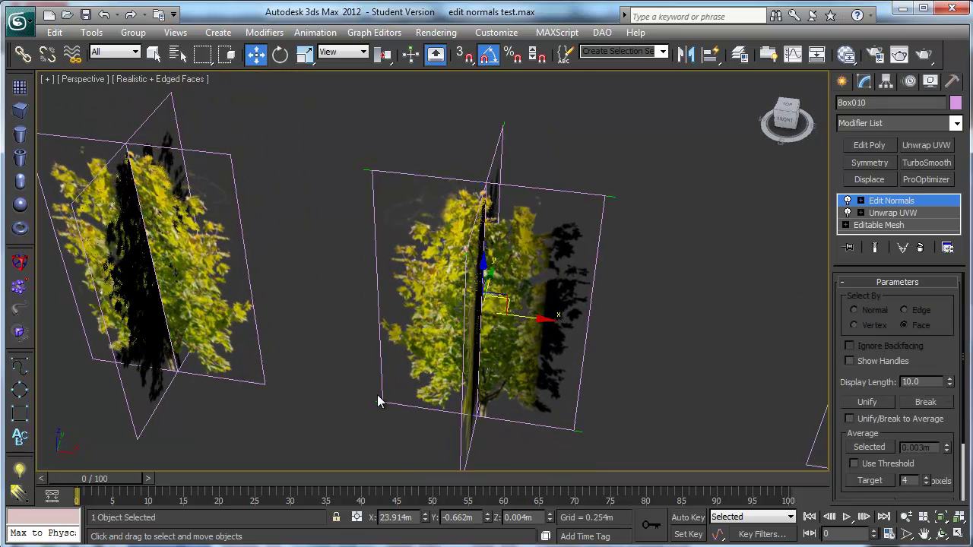
pyautogui.keyDown('alt'); pyautogui.moveTo(601, 211); pyautogui.dragTo(590, 266, button='middle'); pyautogui.keyUp('alt')
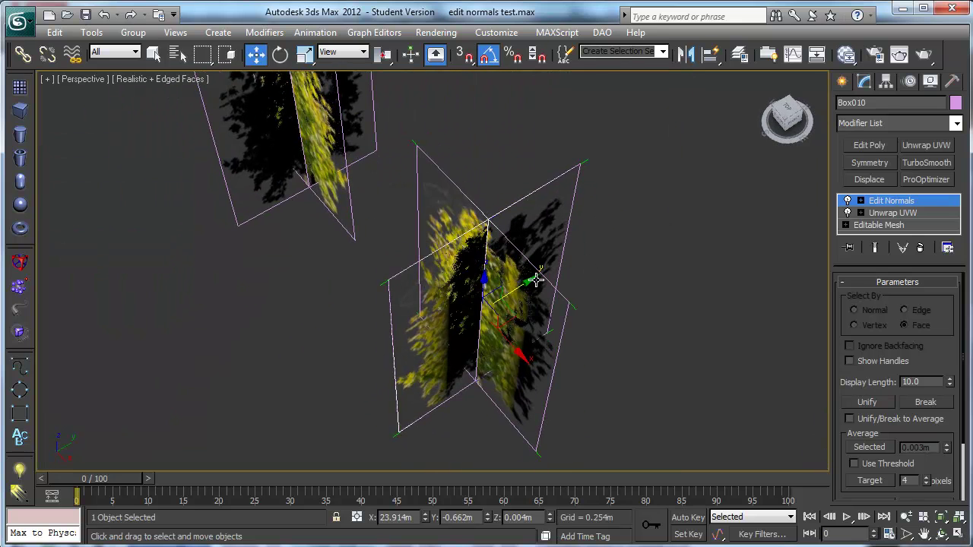
# Pull the selected tree's crossed planes apart to see their shading separately, and undo the three moves
pyautogui.moveTo(536, 280); pyautogui.dragTo(744, 155)
pyautogui.moveTo(523, 178); pyautogui.dragTo(468, 311)
pyautogui.keyDown('alt'); pyautogui.moveTo(468, 312); pyautogui.dragTo(505, 312, button='middle'); pyautogui.keyUp('alt')
pyautogui.moveTo(510, 312); pyautogui.dragTo(519, 402)
pyautogui.hotkey('ctrl', 'z')
pyautogui.hotkey('ctrl', 'z')
pyautogui.hotkey('ctrl', 'z')
# Select the Omni light and move it horizontally to about X 22.71 m, Y -5.17 m, in front of the separate-plane tree
pyautogui.keyDown('alt'); pyautogui.moveTo(528, 324); pyautogui.dragTo(392, 345, button='middle'); pyautogui.keyUp('alt')
pyautogui.scroll(-3, 444, 324)
pyautogui.click(150, 232)
pyautogui.moveTo(176, 239); pyautogui.dragTo(376, 279)
pyautogui.scroll(8, 365, 295)
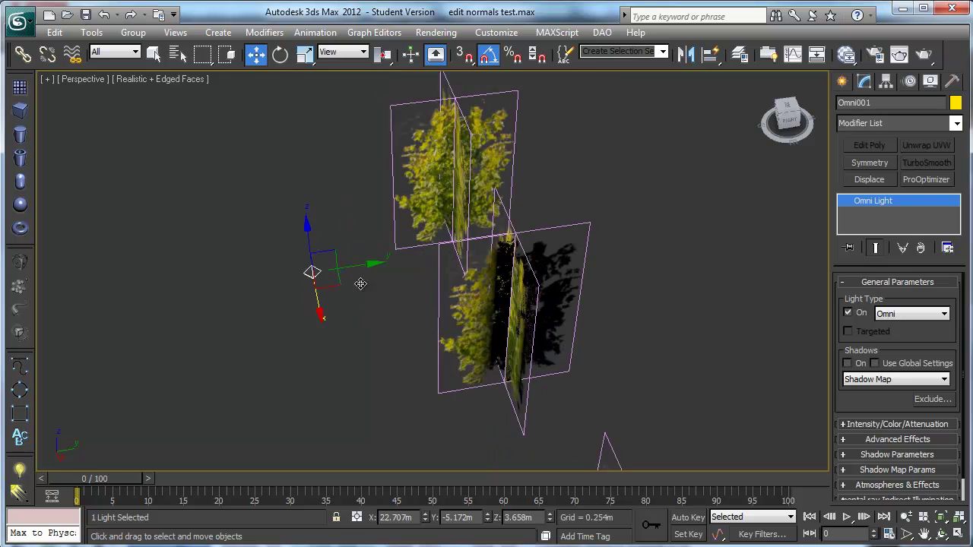
pyautogui.moveTo(403, 300); pyautogui.dragTo(392, 330, button='middle')
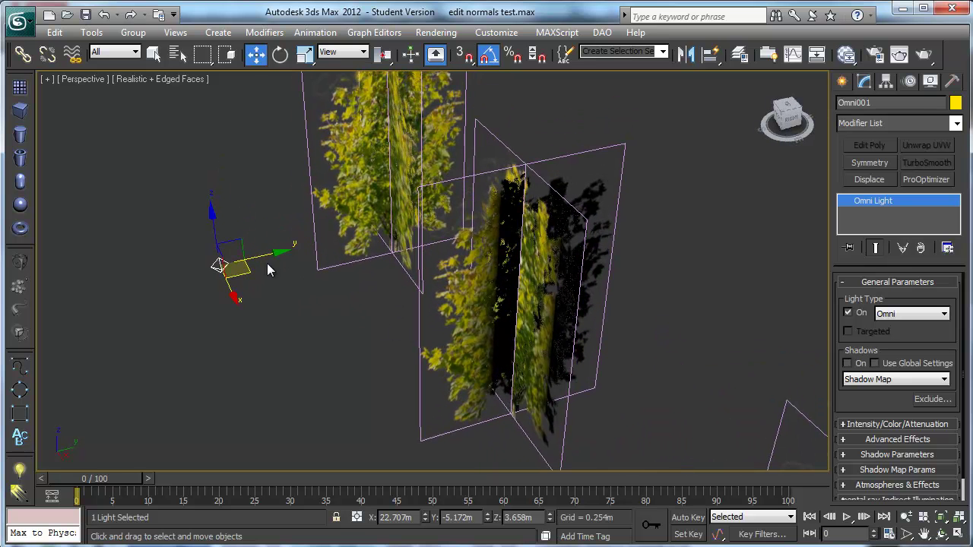
# Move the Omni light past the front of the tree to about X 27.60 m, Y -5.88 m and inspect the shading
pyautogui.moveTo(249, 272)
pyautogui.mouseDown()
pyautogui.moveTo(279, 371)
pyautogui.moveTo(247, 294)
pyautogui.moveTo(253, 260)
pyautogui.mouseUp()
pyautogui.keyDown('alt'); pyautogui.moveTo(389, 364); pyautogui.dragTo(412, 354, button='middle'); pyautogui.keyUp('alt')
pyautogui.moveTo(335, 333); pyautogui.dragTo(687, 406)
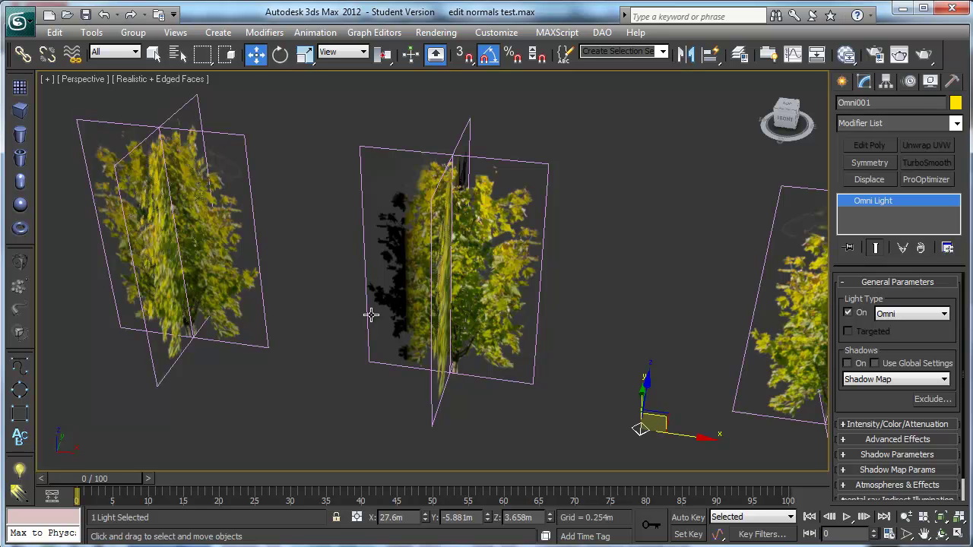
pyautogui.keyDown('alt'); pyautogui.moveTo(435, 351); pyautogui.dragTo(532, 103, button='middle'); pyautogui.keyUp('alt')
pyautogui.keyDown('alt'); pyautogui.moveTo(668, 331); pyautogui.dragTo(601, 335, button='middle'); pyautogui.keyUp('alt')
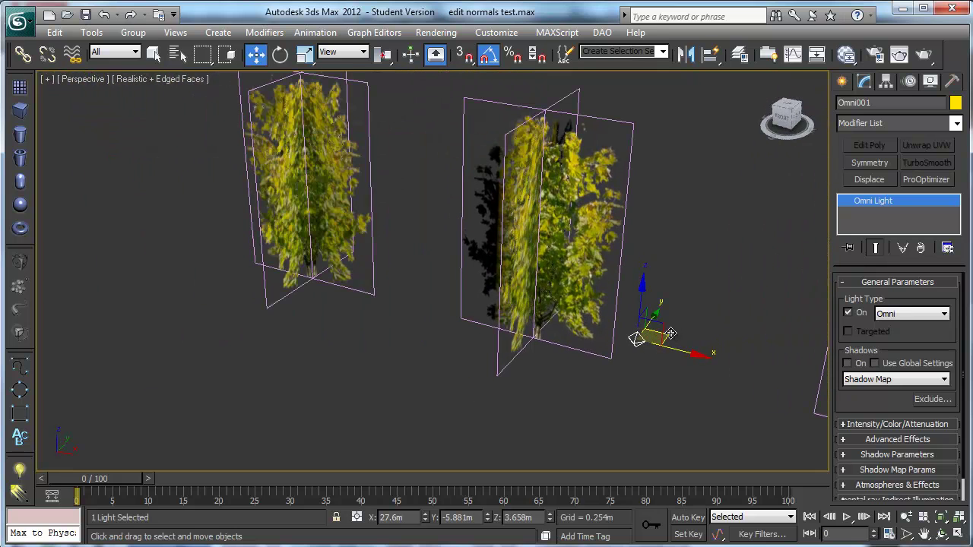
# Move the Omni light to about X 28.23 m, Y -3.20 m, deselect it and turn off the edged faces display
pyautogui.moveTo(670, 333); pyautogui.dragTo(765, 268)
pyautogui.keyDown('alt'); pyautogui.moveTo(646, 319); pyautogui.dragTo(617, 284, button='middle'); pyautogui.keyUp('alt')
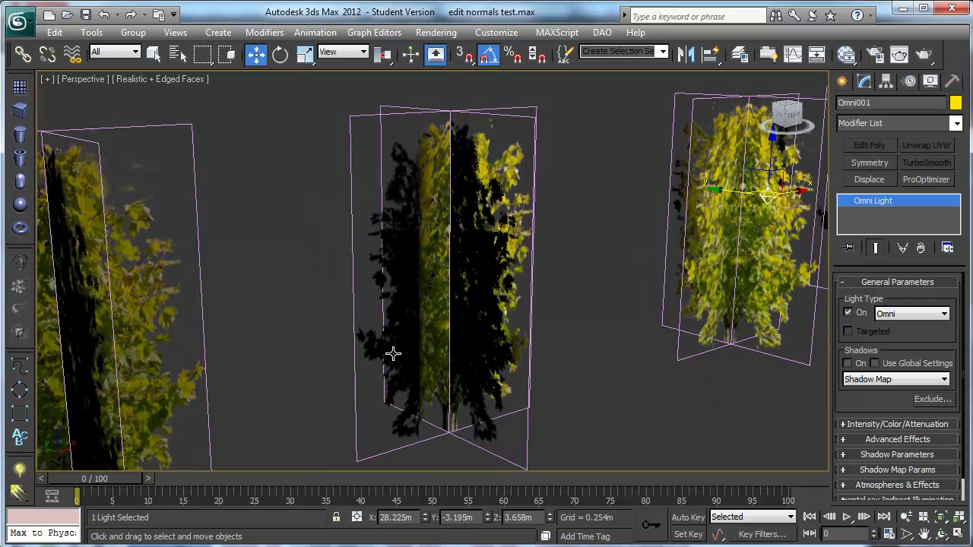
pyautogui.click(634, 330)
pyautogui.press('F4')
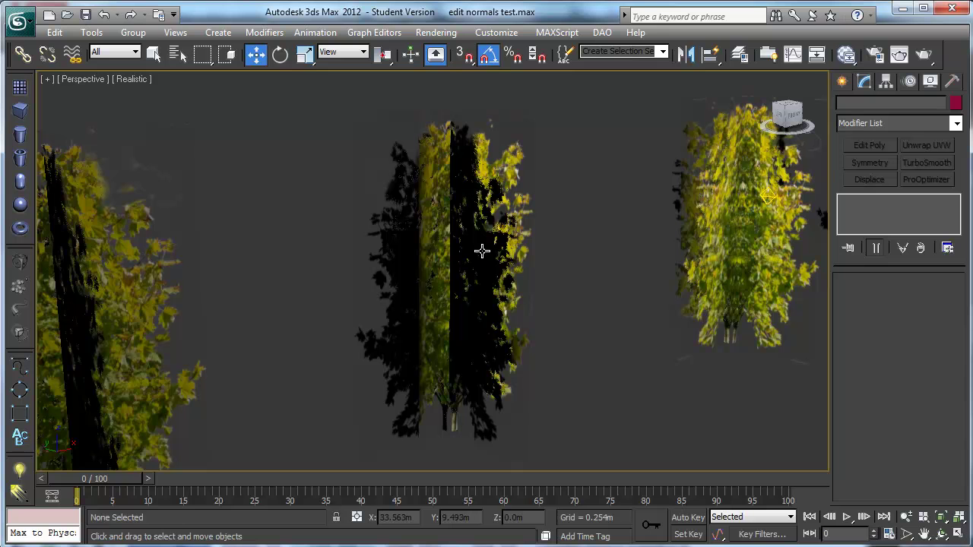
# Select the next crossed-plane tree (Box007) and view its normals and shading from the front and behind
pyautogui.scroll(-3, 659, 297)
pyautogui.moveTo(659, 297); pyautogui.dragTo(582, 336, button='middle')
pyautogui.click(646, 298)
pyautogui.moveTo(646, 297); pyautogui.dragTo(484, 331, button='middle')
pyautogui.scroll(2, 463, 322)
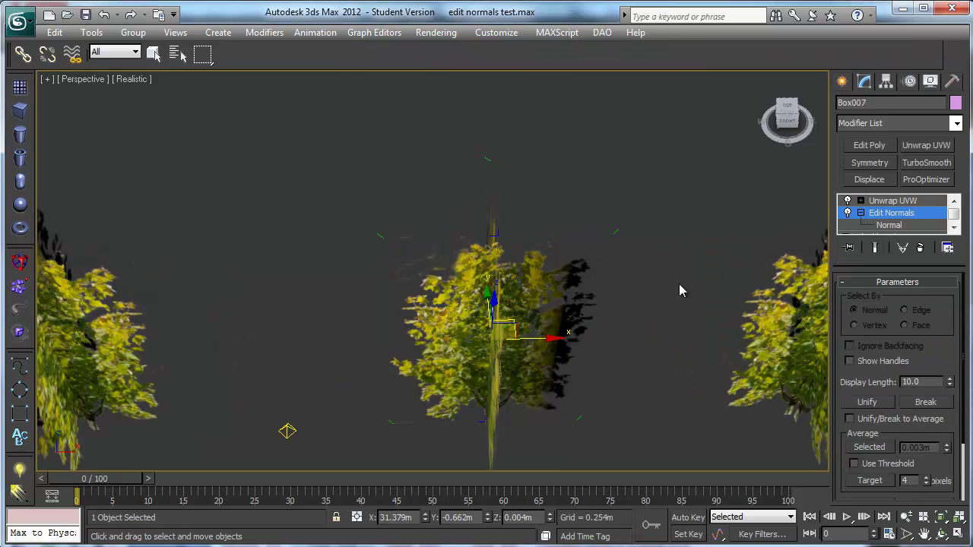
pyautogui.keyDown('alt'); pyautogui.moveTo(668, 298); pyautogui.dragTo(573, 335, button='middle'); pyautogui.keyUp('alt')
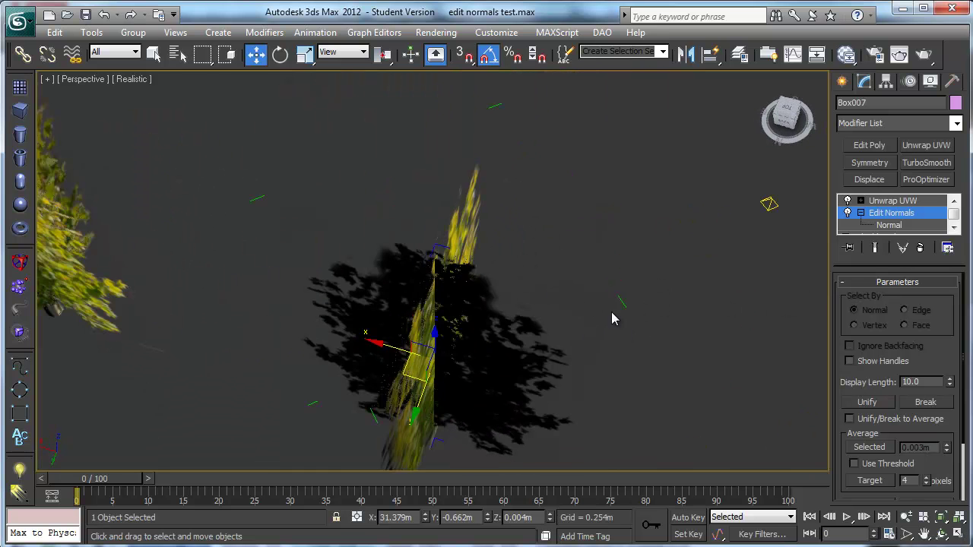
# Select the Box008 planes of the same tree and activate their Edit Normals modifier
pyautogui.click(365, 255)
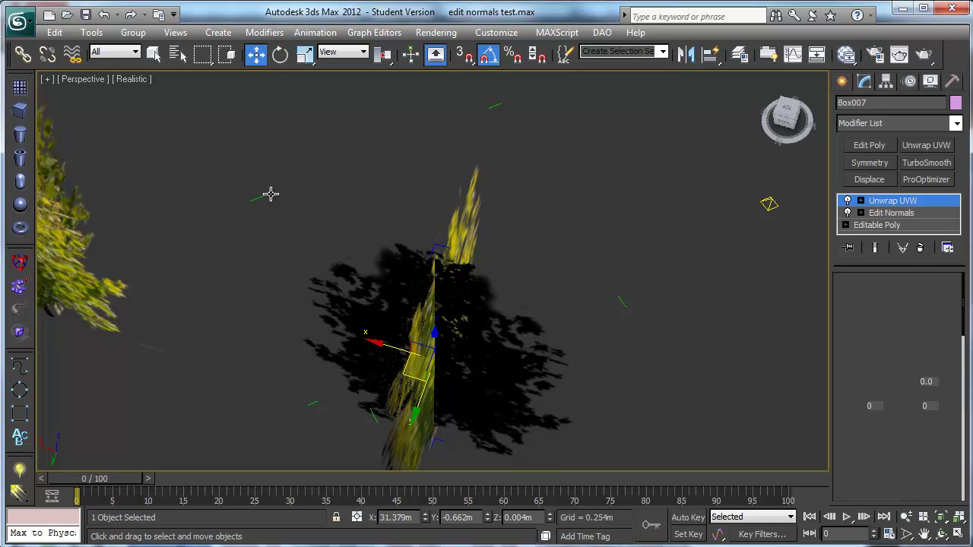
pyautogui.click(622, 302)
pyautogui.moveTo(624, 306); pyautogui.dragTo(591, 305, button='middle')
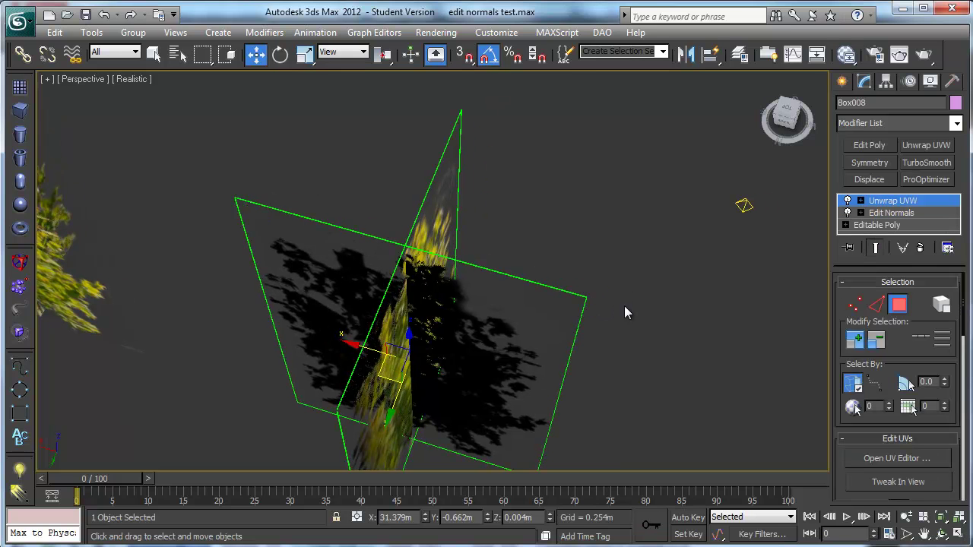
pyautogui.click(616, 309)
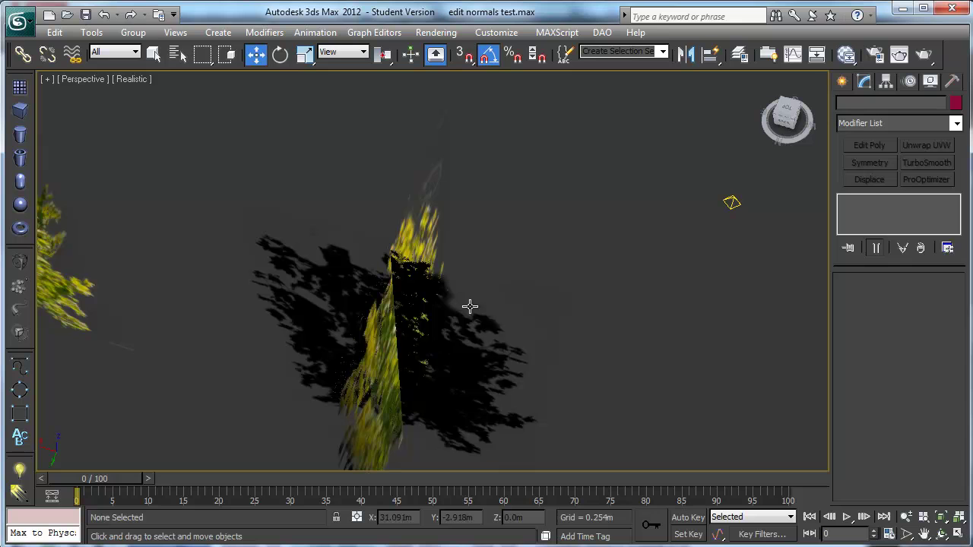
pyautogui.click(491, 322)
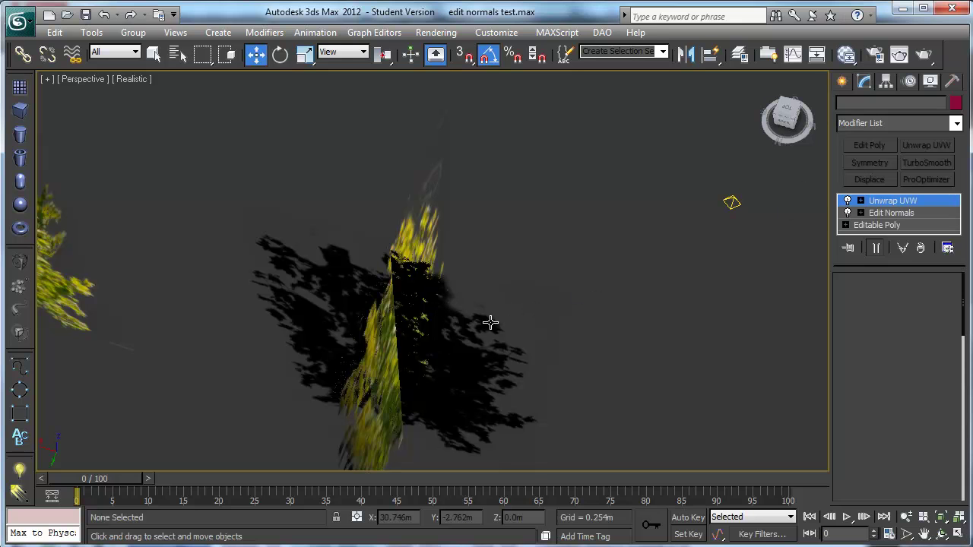
pyautogui.click(889, 225)
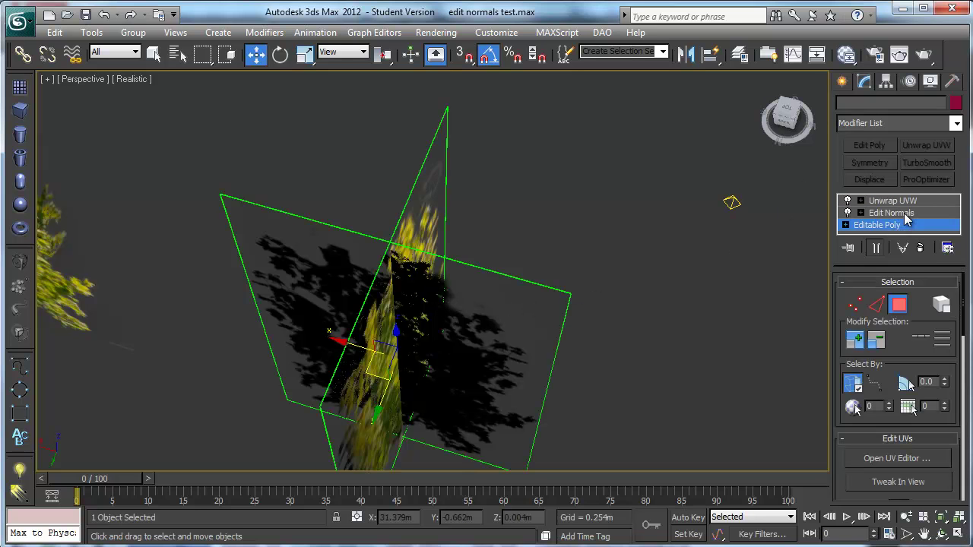
pyautogui.click(904, 214)
# Examine the directions of Box008's vertex normals and the resulting shading from above and from the front
pyautogui.moveTo(612, 304); pyautogui.dragTo(440, 350, button='middle')
pyautogui.keyDown('alt'); pyautogui.moveTo(416, 381); pyautogui.dragTo(466, 382, button='middle'); pyautogui.keyUp('alt')
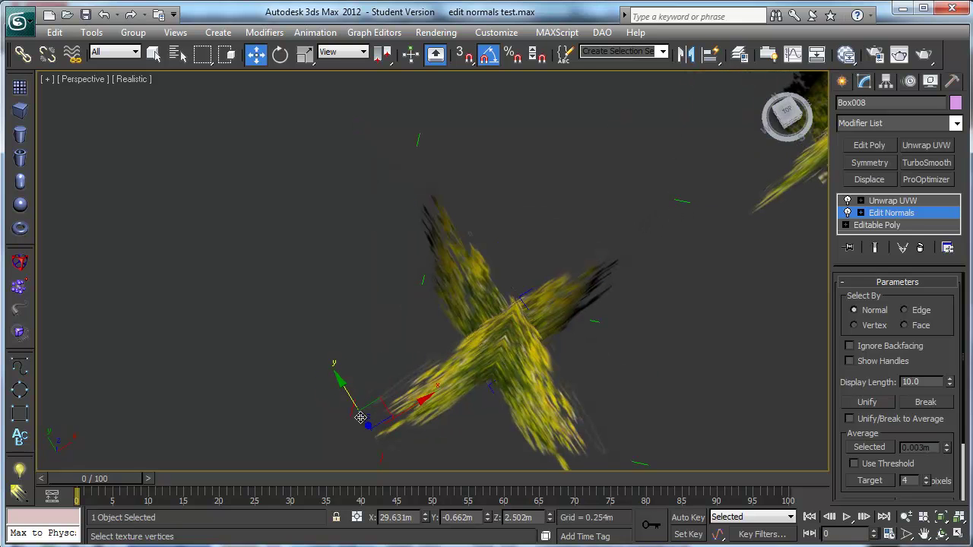
pyautogui.keyDown('alt'); pyautogui.moveTo(406, 389); pyautogui.dragTo(551, 308, button='middle'); pyautogui.keyUp('alt')
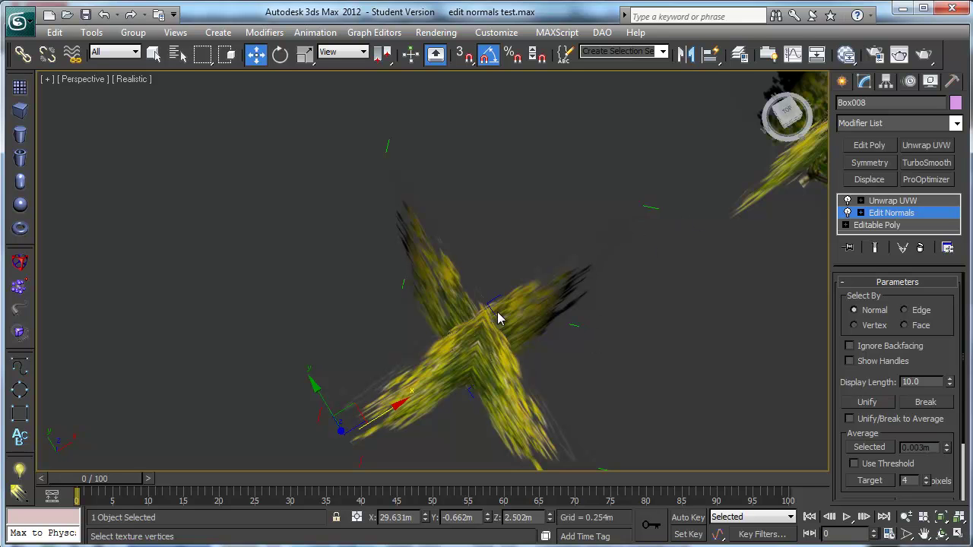
pyautogui.keyDown('alt'); pyautogui.moveTo(537, 363); pyautogui.dragTo(488, 318, button='middle'); pyautogui.keyUp('alt')
pyautogui.keyDown('alt'); pyautogui.moveTo(488, 220); pyautogui.dragTo(456, 281, button='middle'); pyautogui.keyUp('alt')
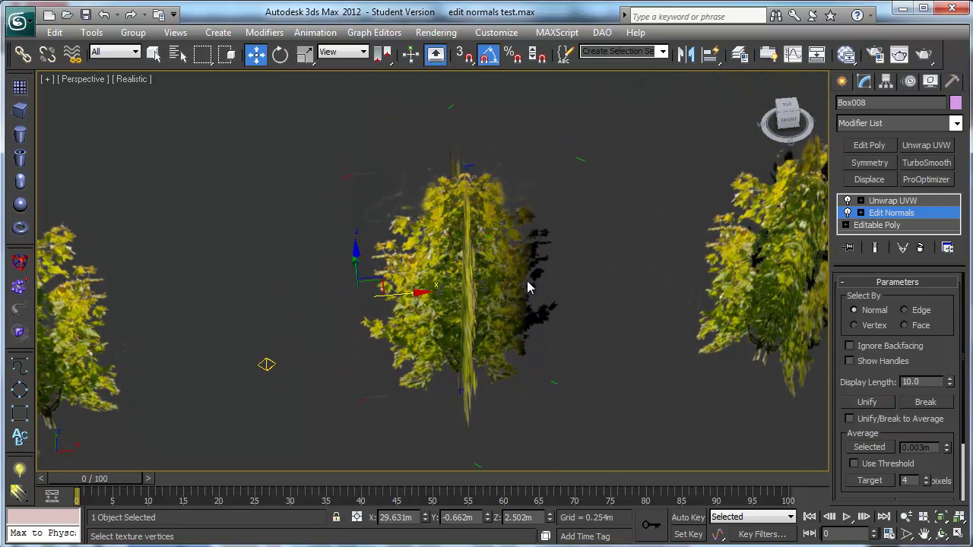
pyautogui.keyDown('alt'); pyautogui.moveTo(387, 282); pyautogui.dragTo(419, 315, button='middle'); pyautogui.keyUp('alt')
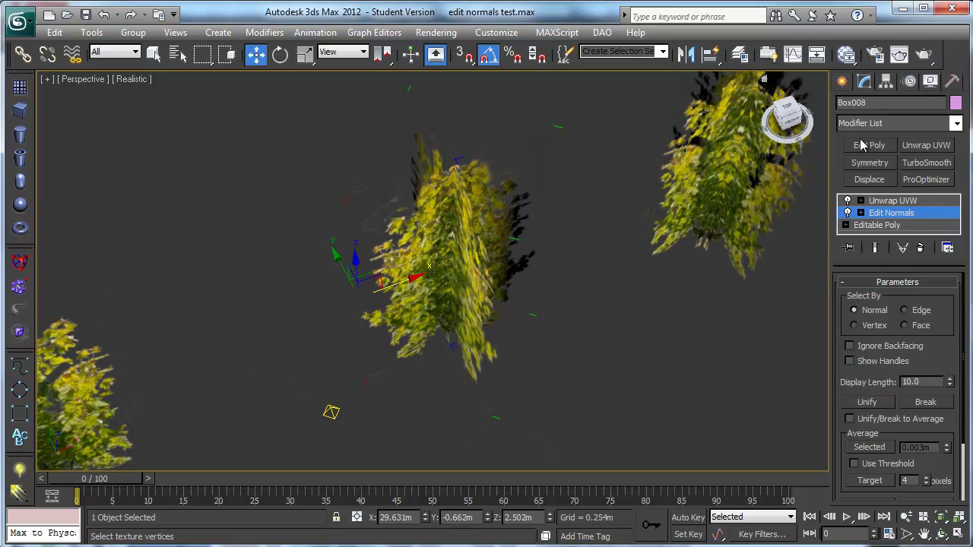
# Select the Omni light again and move it in several passes along the front of the trees to test their shading
pyautogui.click(842, 81)
pyautogui.moveTo(409, 231); pyautogui.dragTo(410, 232)
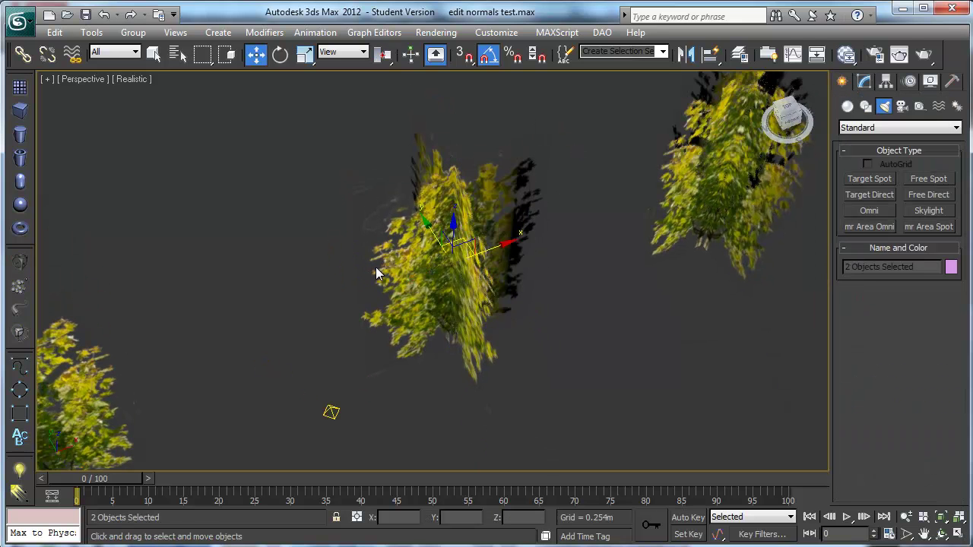
pyautogui.keyDown('alt'); pyautogui.moveTo(380, 271); pyautogui.dragTo(389, 346, button='middle'); pyautogui.keyUp('alt')
pyautogui.click(337, 328)
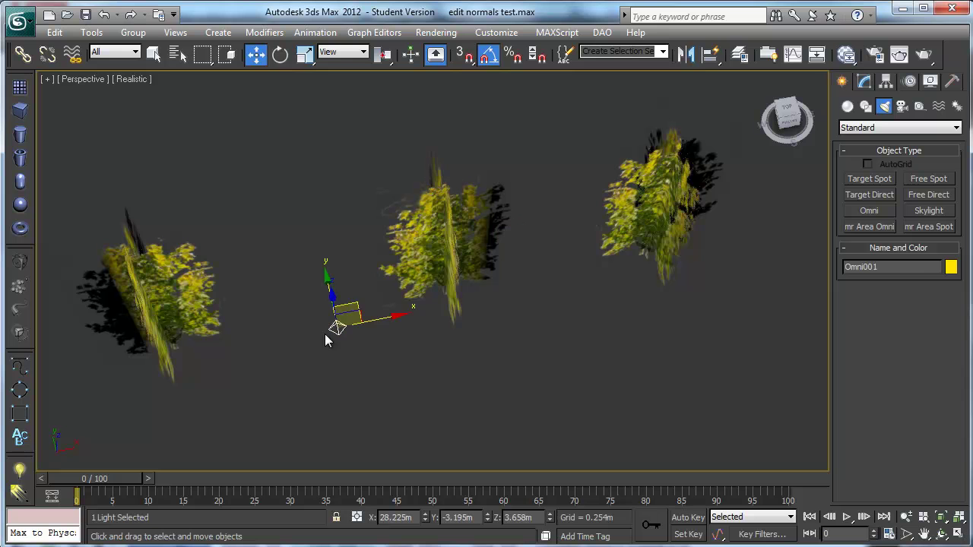
pyautogui.keyDown('alt'); pyautogui.moveTo(371, 304); pyautogui.dragTo(382, 332, button='middle'); pyautogui.keyUp('alt')
pyautogui.moveTo(374, 321); pyautogui.dragTo(378, 392)
pyautogui.keyDown('alt'); pyautogui.moveTo(378, 393); pyautogui.dragTo(494, 394, button='middle'); pyautogui.keyUp('alt')
pyautogui.moveTo(485, 399)
pyautogui.mouseDown()
pyautogui.moveTo(358, 223)
pyautogui.moveTo(342, 169)
pyautogui.moveTo(404, 391)
pyautogui.moveTo(623, 439)
pyautogui.moveTo(612, 415)
pyautogui.mouseUp()
pyautogui.moveTo(612, 415)
pyautogui.keyDown('alt'); pyautogui.mouseDown(button='middle')
pyautogui.moveTo(647, 363)
pyautogui.moveTo(638, 347)
pyautogui.moveTo(626, 362)
pyautogui.moveTo(647, 343)
pyautogui.moveTo(639, 378)
pyautogui.moveTo(513, 391)
pyautogui.mouseUp(button='middle'); pyautogui.keyUp('alt')
pyautogui.moveTo(450, 403)
pyautogui.mouseDown()
pyautogui.moveTo(606, 132)
pyautogui.moveTo(597, 406)
pyautogui.moveTo(484, 160)
pyautogui.moveTo(434, 330)
pyautogui.moveTo(474, 425)
pyautogui.mouseUp()
pyautogui.moveTo(438, 379); pyautogui.dragTo(327, 270, button='middle')
# Select the Box003 planes of the last tree in the row and show their modifier stack
pyautogui.keyDown('alt'); pyautogui.moveTo(518, 343); pyautogui.dragTo(588, 272, button='middle'); pyautogui.keyUp('alt')
pyautogui.click(613, 250)
pyautogui.keyDown('alt'); pyautogui.moveTo(532, 284); pyautogui.dragTo(530, 320, button='middle'); pyautogui.keyUp('alt')
pyautogui.click(865, 81)
pyautogui.keyDown('alt'); pyautogui.moveTo(742, 228); pyautogui.dragTo(572, 335, button='middle'); pyautogui.keyUp('alt')
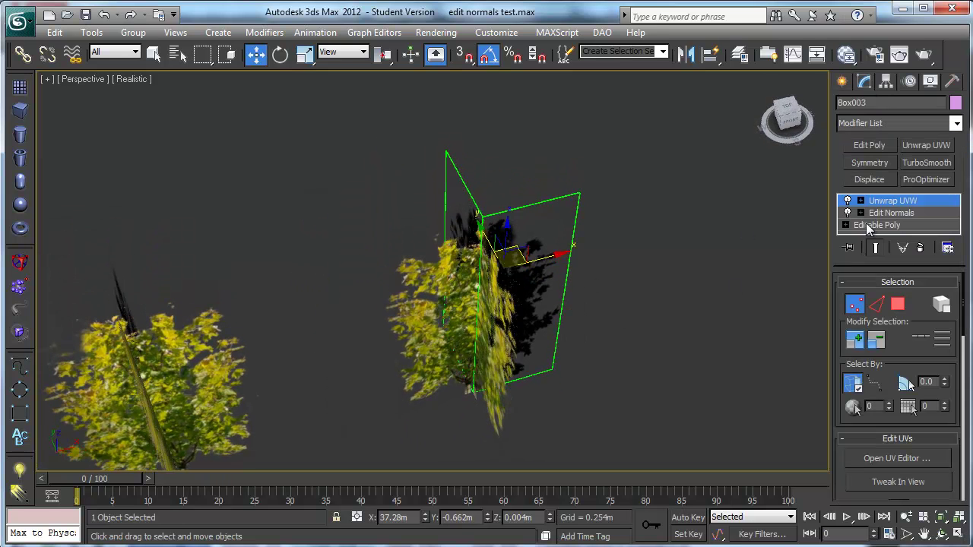
# Move Box003 and Box004 apart to separate the last tree's planes, and activate Edit Normals on Box004
pyautogui.keyDown('alt'); pyautogui.moveTo(514, 325); pyautogui.dragTo(547, 332, button='middle'); pyautogui.keyUp('alt')
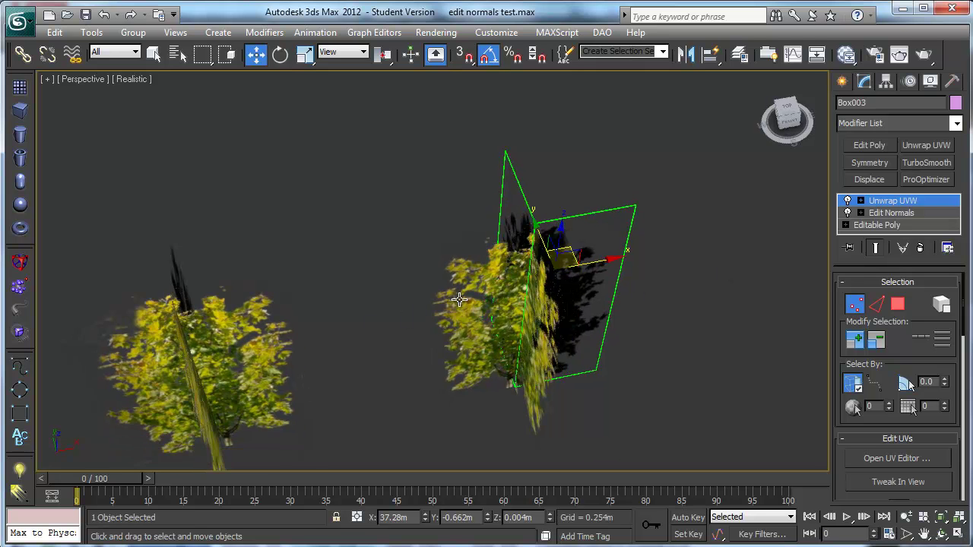
pyautogui.keyDown('alt'); pyautogui.moveTo(571, 270); pyautogui.dragTo(460, 261, button='middle'); pyautogui.keyUp('alt')
pyautogui.moveTo(460, 261); pyautogui.dragTo(532, 196)
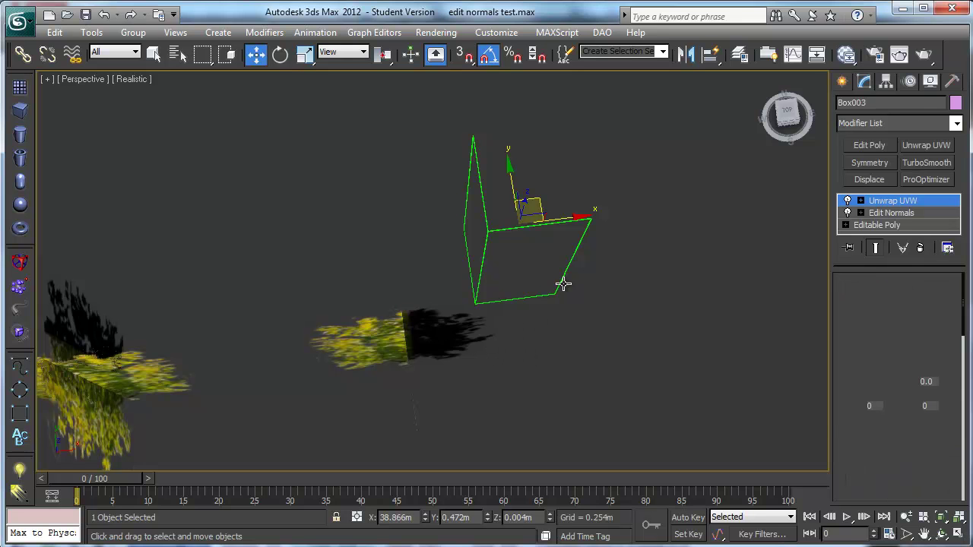
pyautogui.click(532, 340)
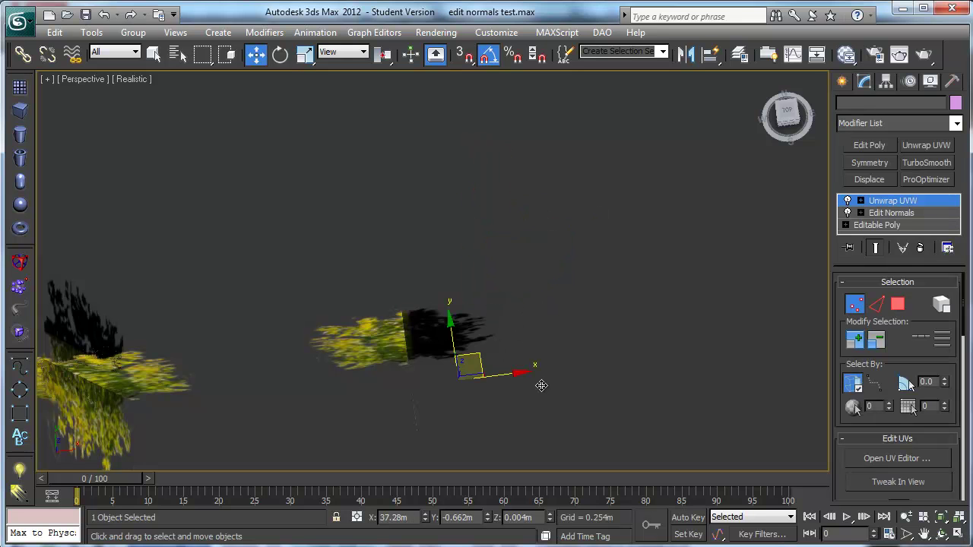
pyautogui.keyDown('alt'); pyautogui.moveTo(532, 385); pyautogui.dragTo(449, 280, button='middle'); pyautogui.keyUp('alt')
pyautogui.click(893, 213)
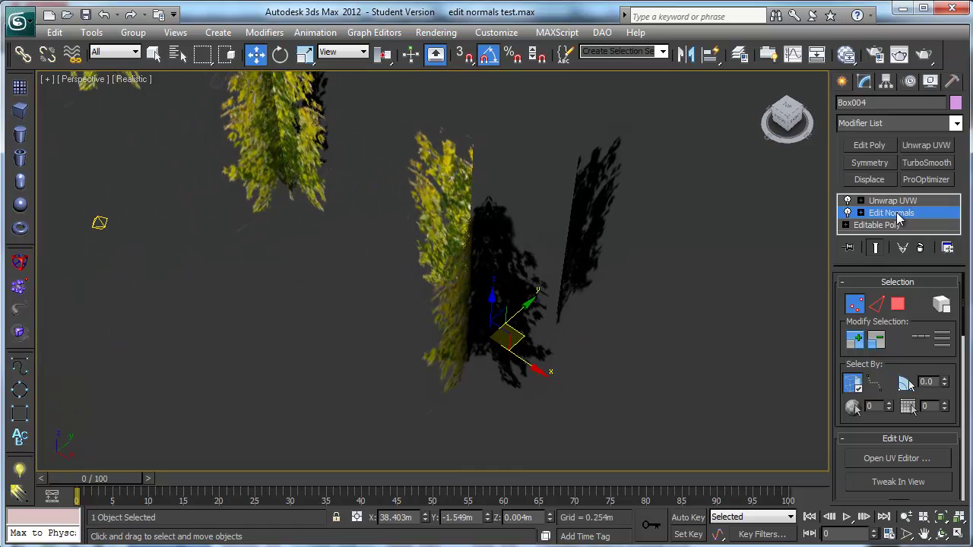
# Examine the vertex normals of the separated Box004 planes from the side and from above
pyautogui.keyDown('alt'); pyautogui.moveTo(603, 285); pyautogui.dragTo(580, 269, button='middle'); pyautogui.keyUp('alt')
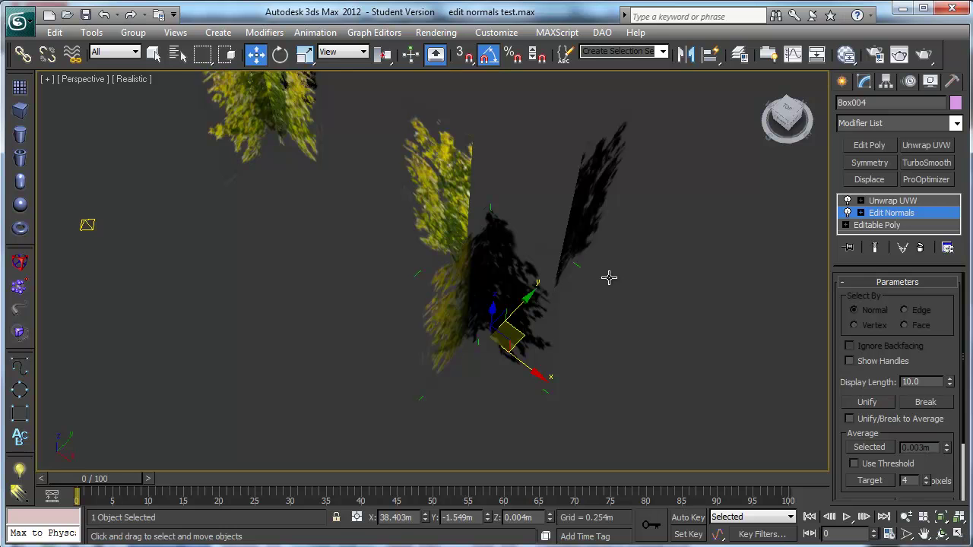
pyautogui.keyDown('alt'); pyautogui.moveTo(440, 269); pyautogui.dragTo(497, 226, button='middle'); pyautogui.keyUp('alt')
pyautogui.keyDown('alt'); pyautogui.moveTo(474, 187); pyautogui.dragTo(477, 267, button='middle'); pyautogui.keyUp('alt')
pyautogui.keyDown('alt'); pyautogui.moveTo(473, 226); pyautogui.dragTo(529, 290, button='middle'); pyautogui.keyUp('alt')
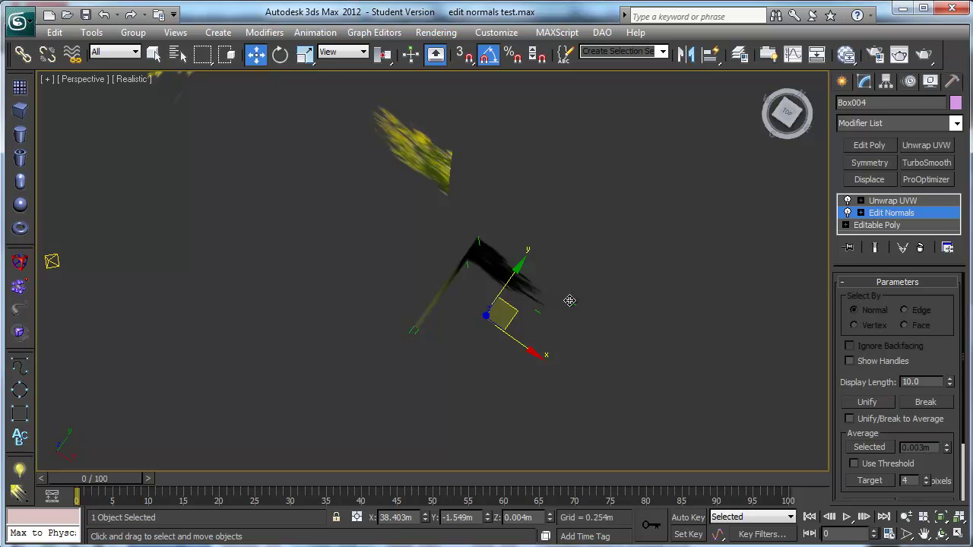
pyautogui.moveTo(547, 327); pyautogui.dragTo(478, 382, button='middle')
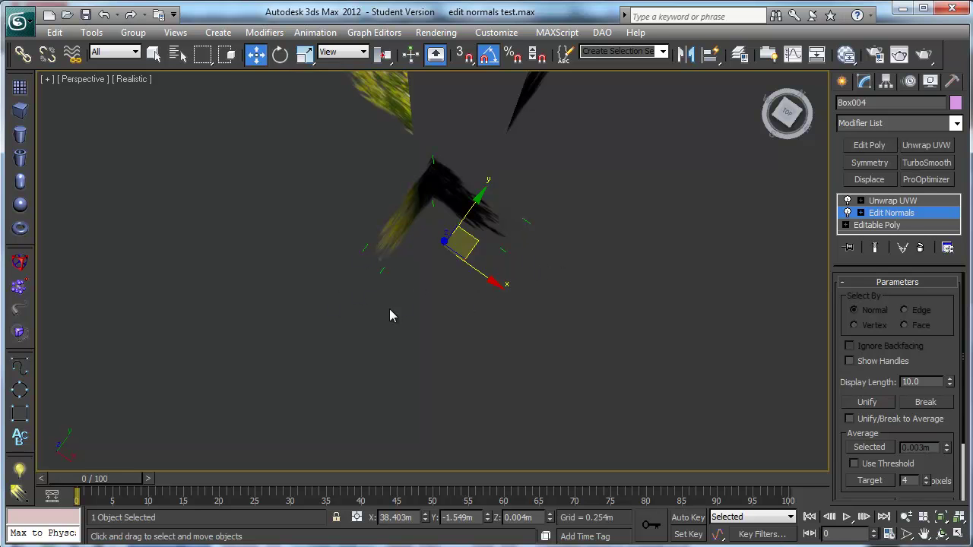
pyautogui.moveTo(476, 334); pyautogui.dragTo(477, 333, button='middle')
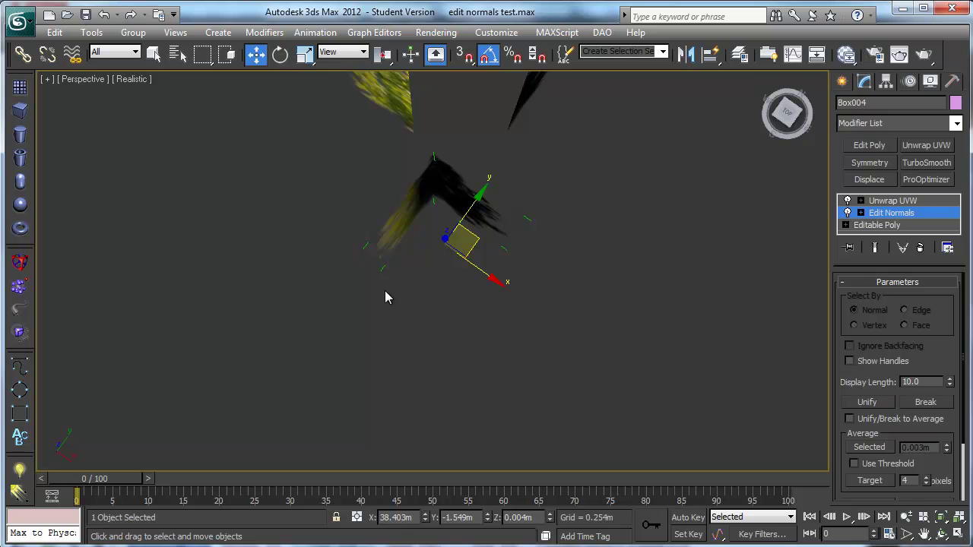
# Undo the moves that separated the last tree's planes
pyautogui.keyDown('alt'); pyautogui.moveTo(393, 302); pyautogui.dragTo(471, 275, button='middle'); pyautogui.keyUp('alt')
pyautogui.moveTo(438, 227); pyautogui.dragTo(440, 317, button='middle')
pyautogui.hotkey('ctrl', 'd')
pyautogui.hotkey('ctrl', 'z')
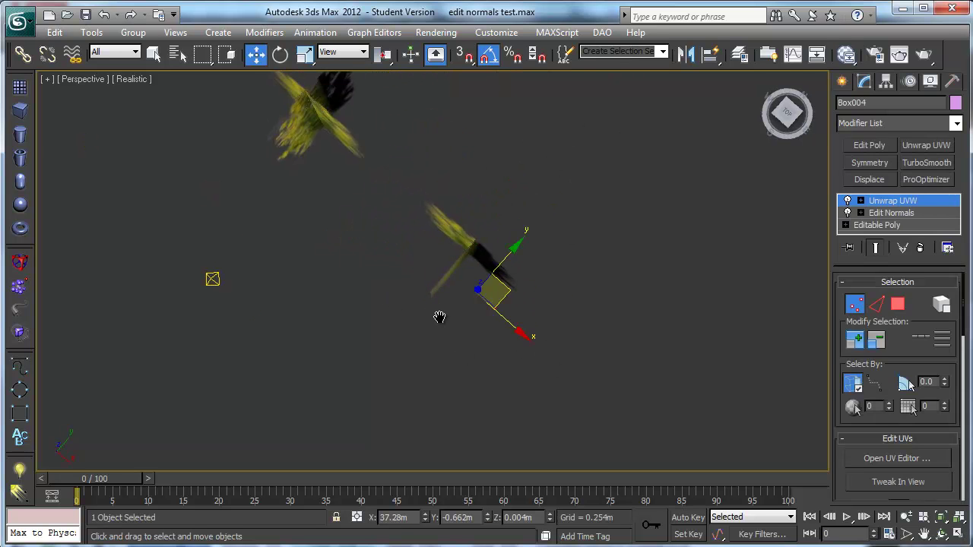
# Select the Omni light and move it beyond the last tree to about X 43.92 m, Y -4.87 m
pyautogui.click(212, 279)
pyautogui.keyDown('alt'); pyautogui.moveTo(323, 392); pyautogui.dragTo(300, 321, button='middle'); pyautogui.keyUp('alt')
pyautogui.moveTo(241, 274); pyautogui.dragTo(656, 279)
pyautogui.keyDown('alt'); pyautogui.moveTo(554, 339); pyautogui.dragTo(615, 305, button='middle'); pyautogui.keyUp('alt')
pyautogui.moveTo(664, 290); pyautogui.dragTo(618, 370)
pyautogui.keyDown('alt'); pyautogui.moveTo(543, 388); pyautogui.dragTo(551, 284, button='middle'); pyautogui.keyUp('alt')
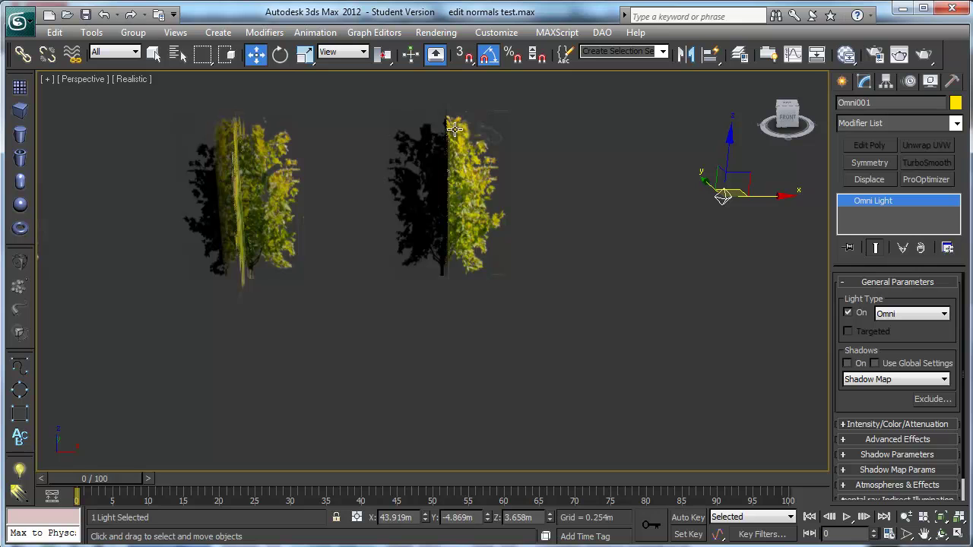
# Move the Omni light back in front of the last tree to about X 38.57 m, Y -6.78 m
pyautogui.press('alt')
pyautogui.moveTo(774, 195); pyautogui.dragTo(597, 213)
pyautogui.keyDown('alt'); pyautogui.moveTo(598, 216); pyautogui.dragTo(599, 263, button='middle'); pyautogui.keyUp('alt')
pyautogui.moveTo(601, 267); pyautogui.dragTo(593, 299)
pyautogui.keyDown('alt'); pyautogui.moveTo(593, 299); pyautogui.dragTo(610, 331, button='middle'); pyautogui.keyUp('alt')
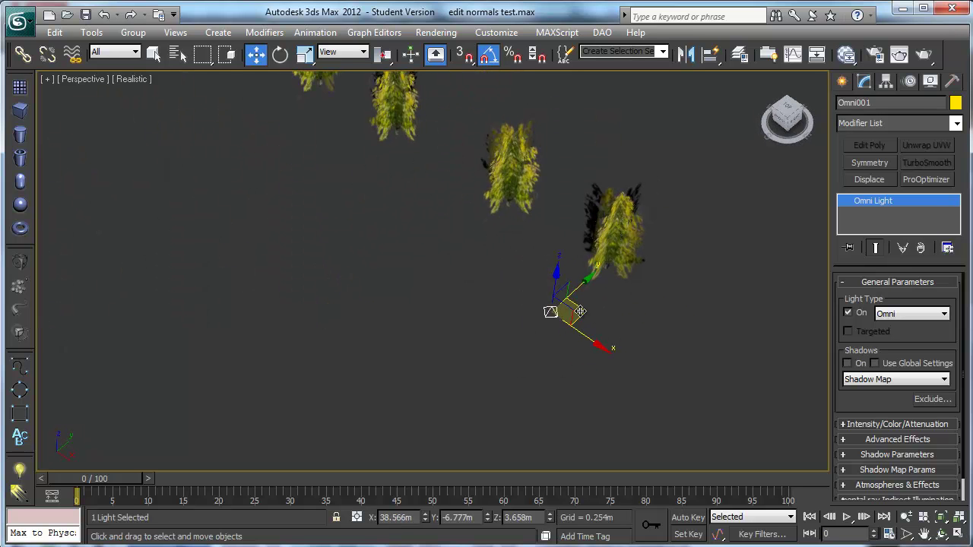
# Move the Omni light farther out in front of the trees, deselect it and view the whole row with the cubes
pyautogui.moveTo(580, 311); pyautogui.dragTo(503, 328)
pyautogui.moveTo(503, 328)
pyautogui.keyDown('alt'); pyautogui.mouseDown(button='middle')
pyautogui.moveTo(580, 315)
pyautogui.moveTo(531, 337)
pyautogui.moveTo(491, 326)
pyautogui.mouseUp(button='middle'); pyautogui.keyUp('alt')
pyautogui.click(319, 357)
pyautogui.keyDown('alt'); pyautogui.moveTo(319, 358); pyautogui.dragTo(343, 365, button='middle'); pyautogui.keyUp('alt')
pyautogui.moveTo(646, 373); pyautogui.dragTo(521, 362, button='middle')
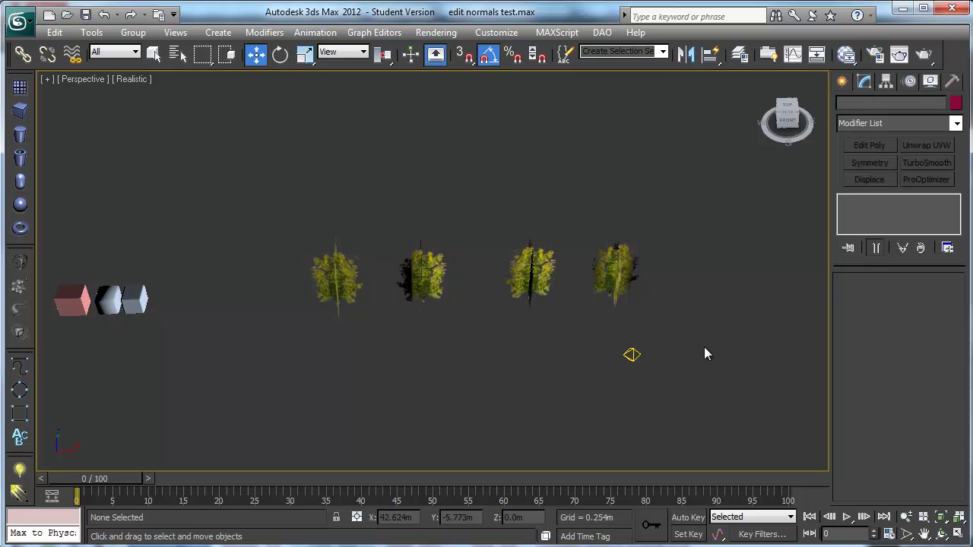